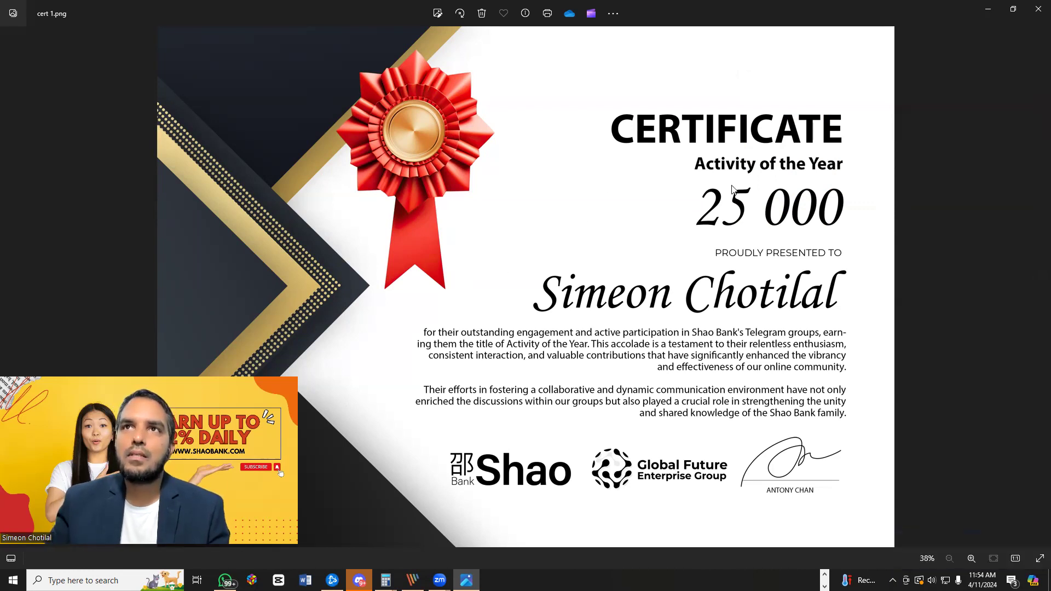
- View the Speaker of the Year certificate (cert 2.png), then close Windows Photos
{"action": "key", "text": "Right"}
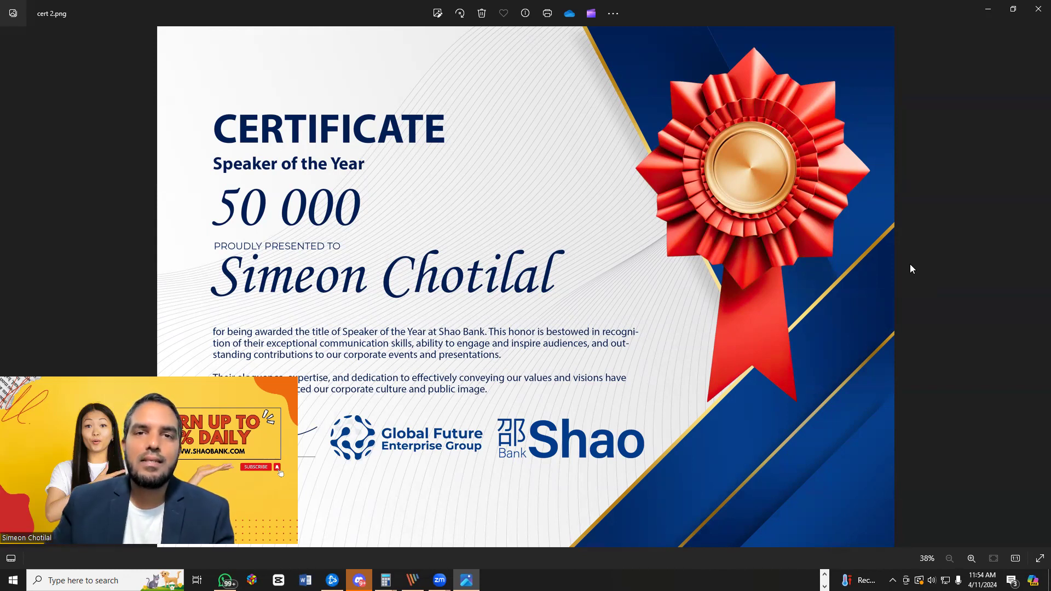
{"action": "left_click", "coordinate": [1039, 9]}
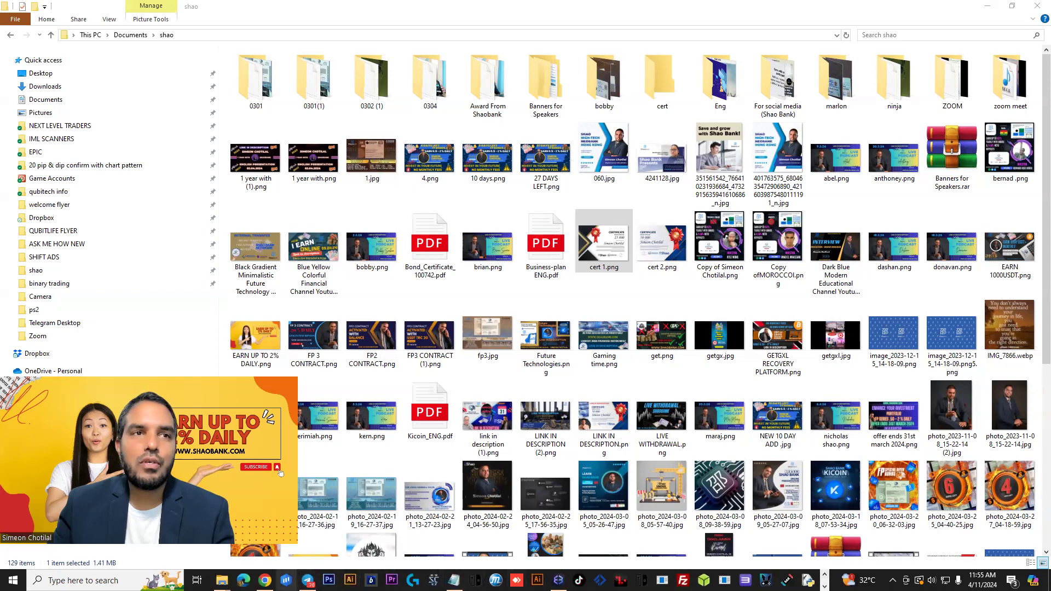
- Switch to the ShaoBank dashboard with 26,000 HKD deposited and 167,423.14 HKD withdrawn
{"action": "key", "text": "alt+Tab"}
{"action": "scroll", "coordinate": [425, 487], "scroll_direction": "down", "scroll_amount": 1}
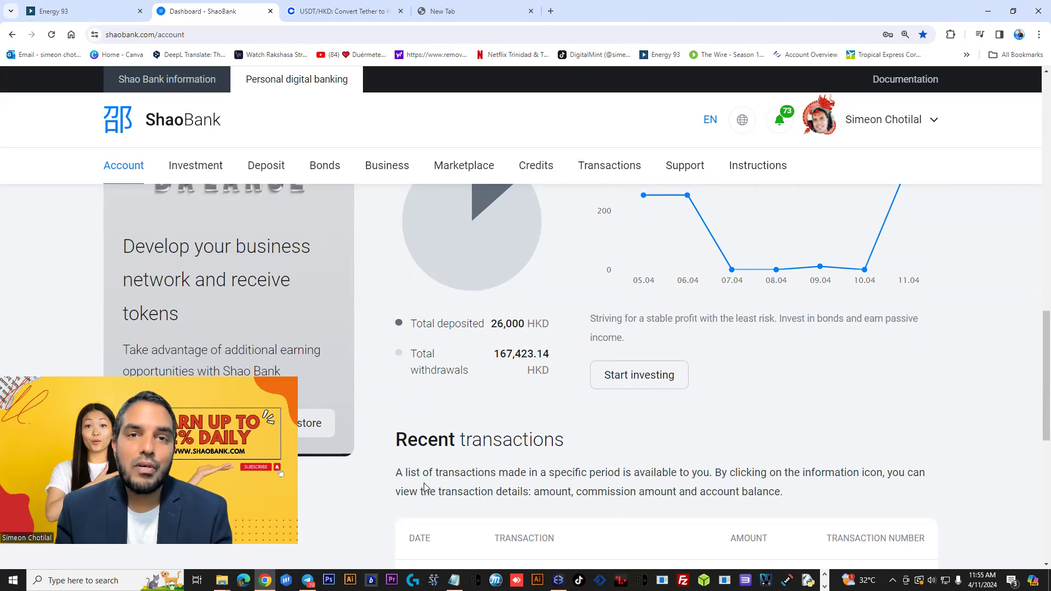
{"action": "scroll", "coordinate": [424, 487], "scroll_direction": "up", "scroll_amount": 1}
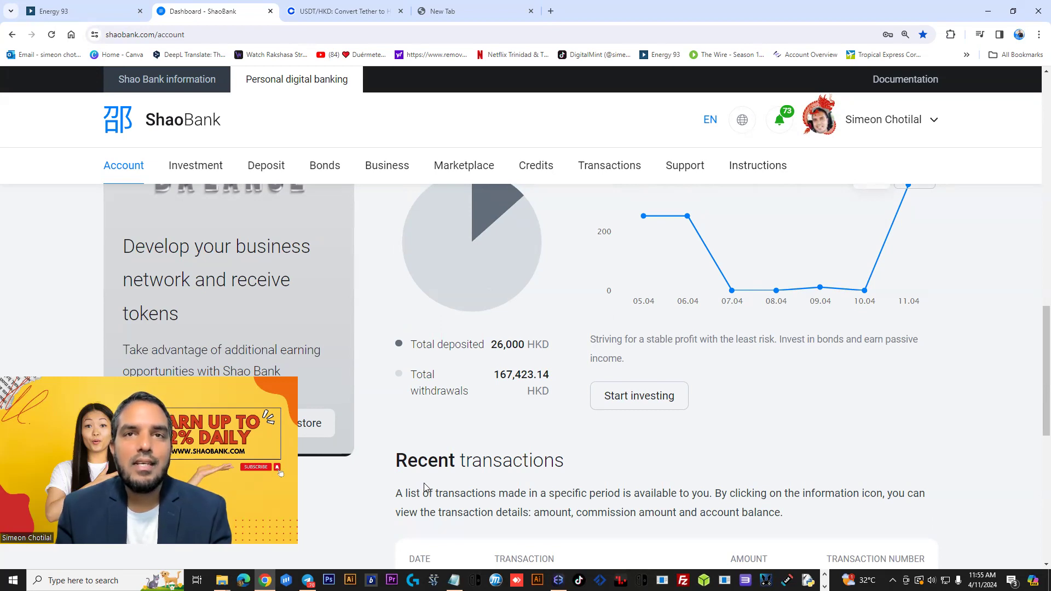
{"action": "scroll", "coordinate": [424, 487], "scroll_direction": "down", "scroll_amount": 1}
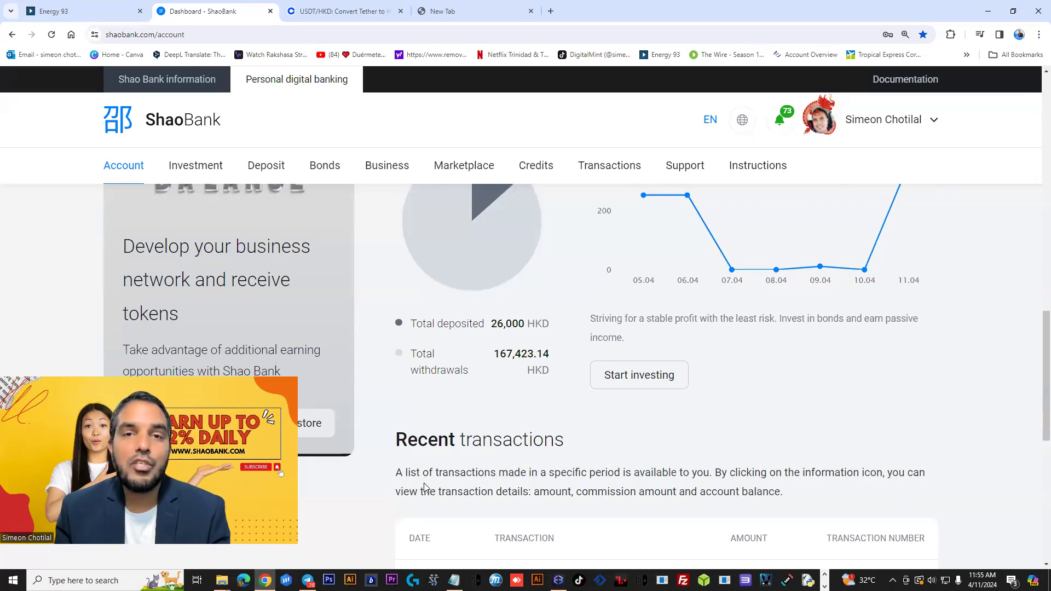
{"action": "scroll", "coordinate": [425, 488], "scroll_direction": "up", "scroll_amount": 1}
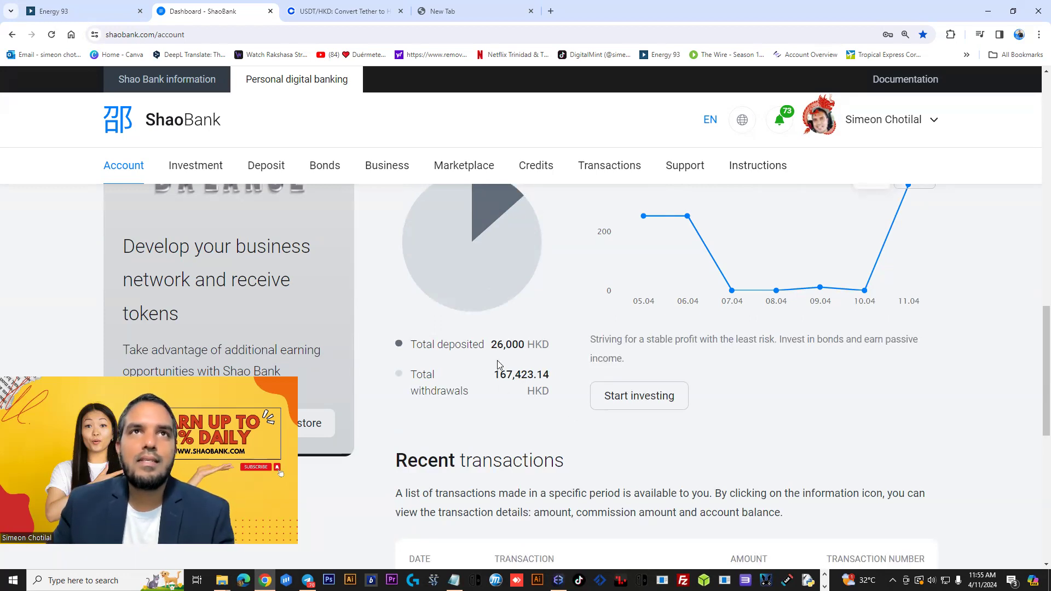
{"action": "scroll", "coordinate": [327, 184], "scroll_direction": "down", "scroll_amount": 1}
- Open Bonds and check the dates: last expiry, 28 Mar 2023 registration, 7 Jul 2023 purchase
{"action": "left_click", "coordinate": [327, 169]}
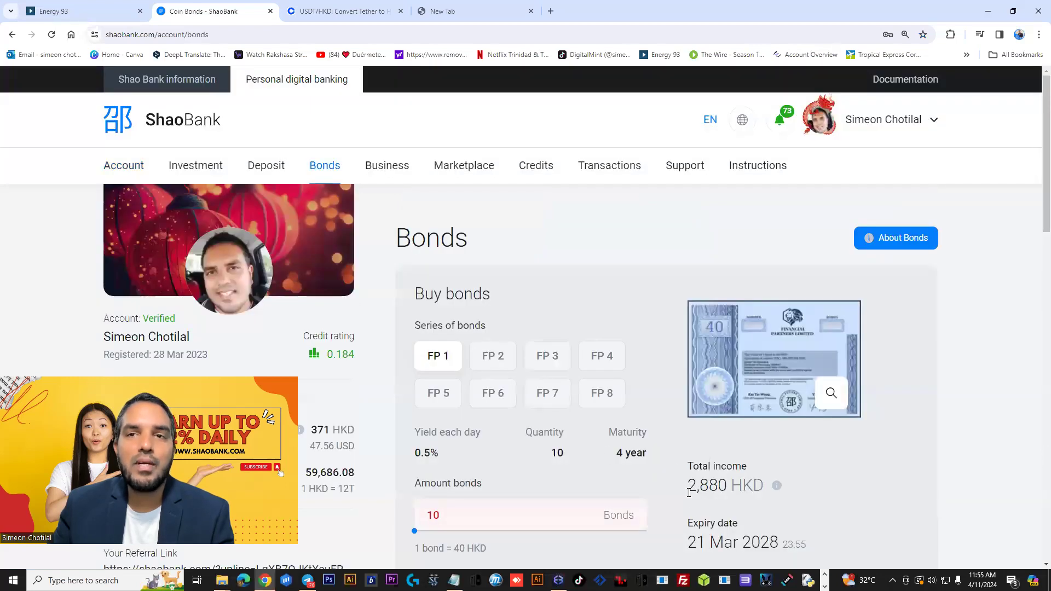
{"action": "scroll", "coordinate": [686, 510], "scroll_direction": "down", "scroll_amount": 1}
{"action": "scroll", "coordinate": [681, 511], "scroll_direction": "down", "scroll_amount": 2}
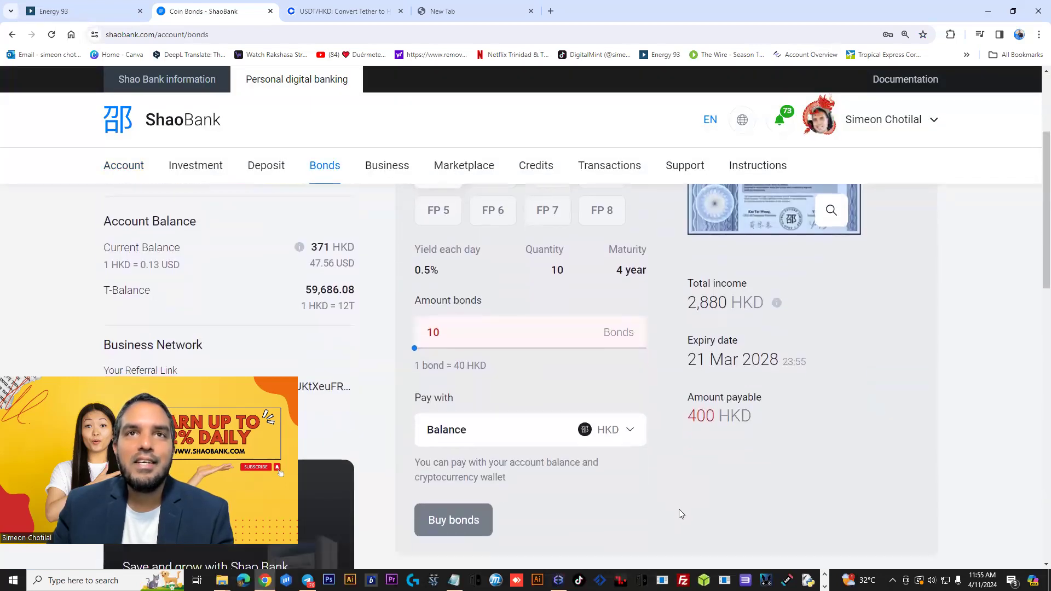
{"action": "scroll", "coordinate": [679, 514], "scroll_direction": "down", "scroll_amount": 3}
{"action": "scroll", "coordinate": [680, 514], "scroll_direction": "down", "scroll_amount": 2}
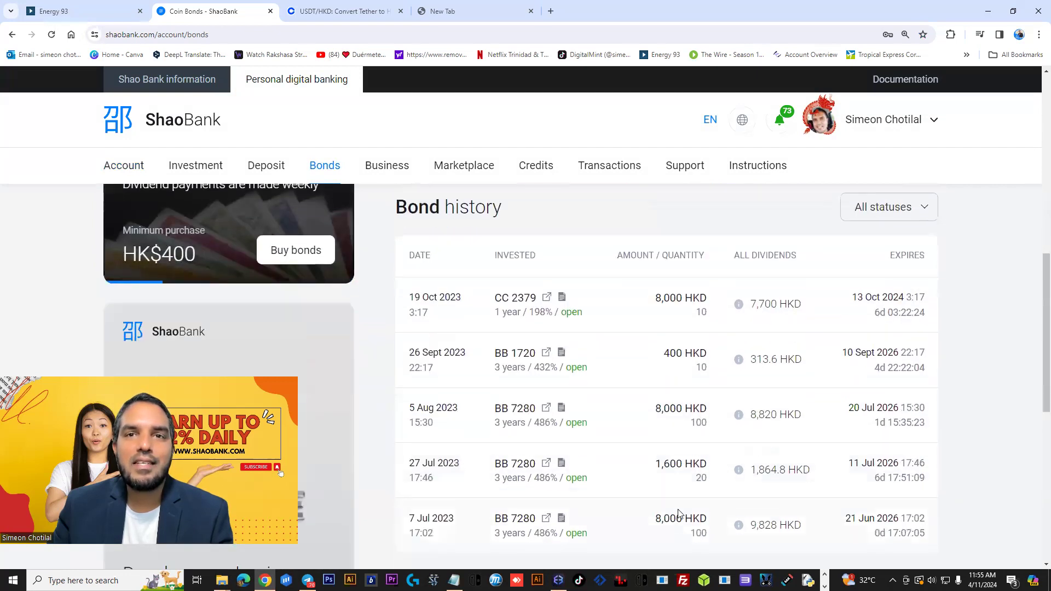
{"action": "scroll", "coordinate": [678, 515], "scroll_direction": "down", "scroll_amount": 1}
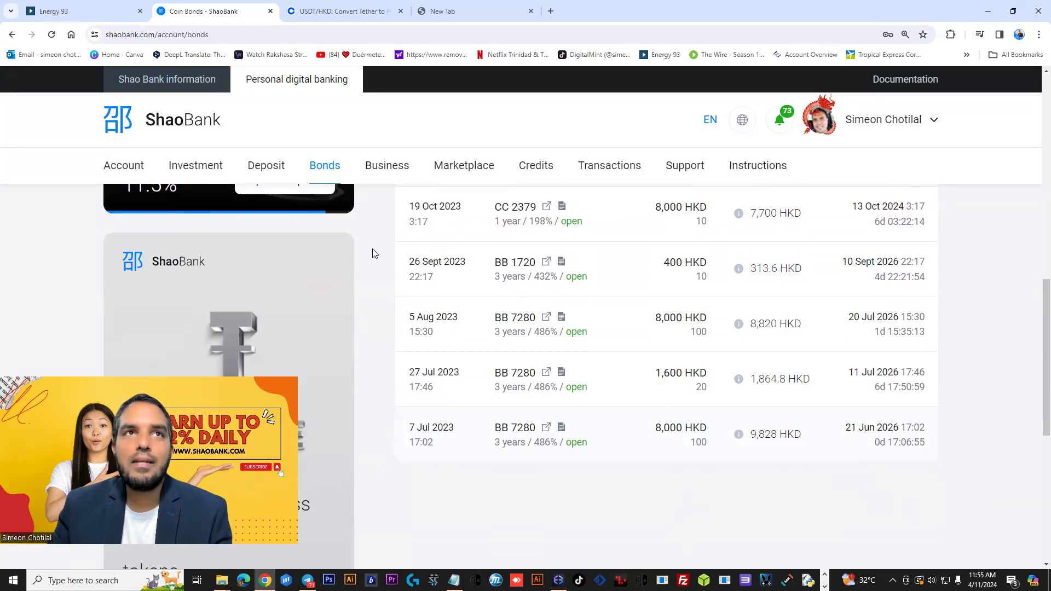
{"action": "left_click_drag", "start_coordinate": [847, 427], "coordinate": [897, 430]}
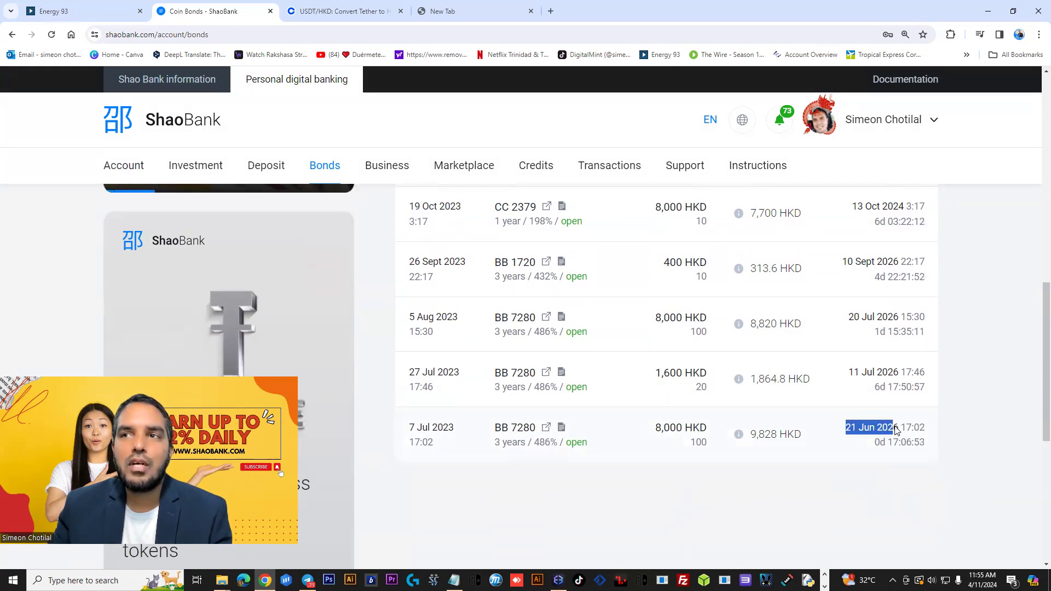
{"action": "scroll", "coordinate": [238, 338], "scroll_direction": "up", "scroll_amount": 2}
{"action": "scroll", "coordinate": [237, 338], "scroll_direction": "up", "scroll_amount": 2}
{"action": "scroll", "coordinate": [237, 339], "scroll_direction": "up", "scroll_amount": 2}
{"action": "scroll", "coordinate": [239, 277], "scroll_direction": "up", "scroll_amount": 1}
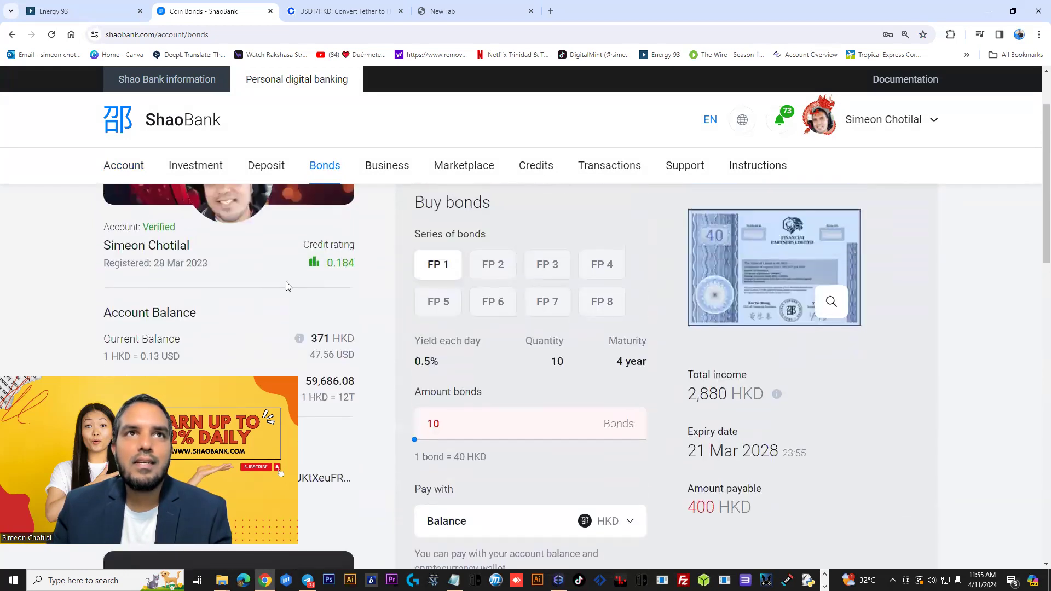
{"action": "left_click_drag", "start_coordinate": [155, 261], "coordinate": [228, 266]}
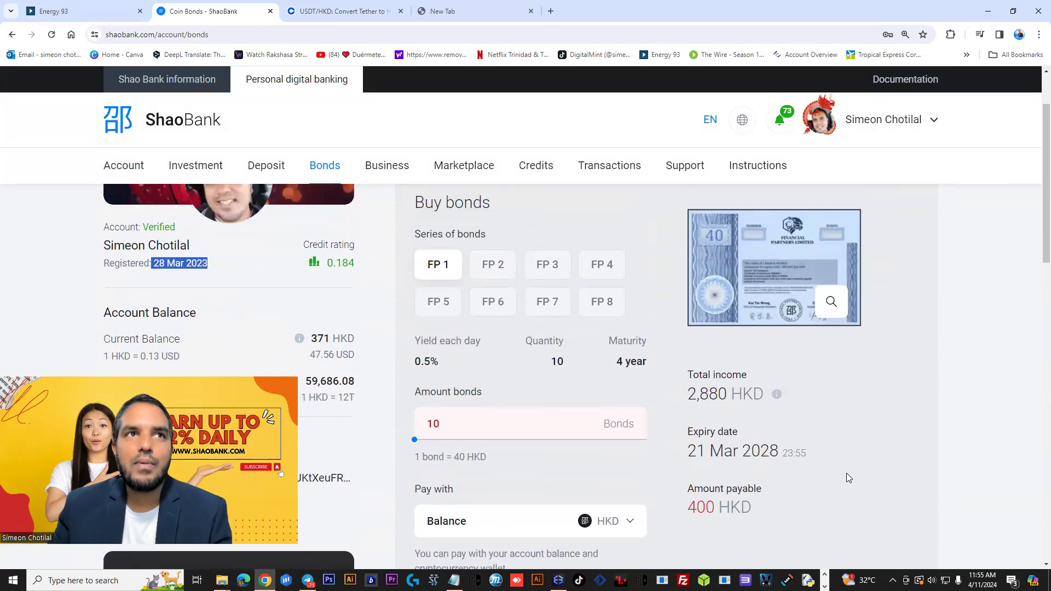
{"action": "scroll", "coordinate": [850, 480], "scroll_direction": "down", "scroll_amount": 2}
{"action": "scroll", "coordinate": [854, 481], "scroll_direction": "down", "scroll_amount": 3}
{"action": "scroll", "coordinate": [850, 461], "scroll_direction": "down", "scroll_amount": 1}
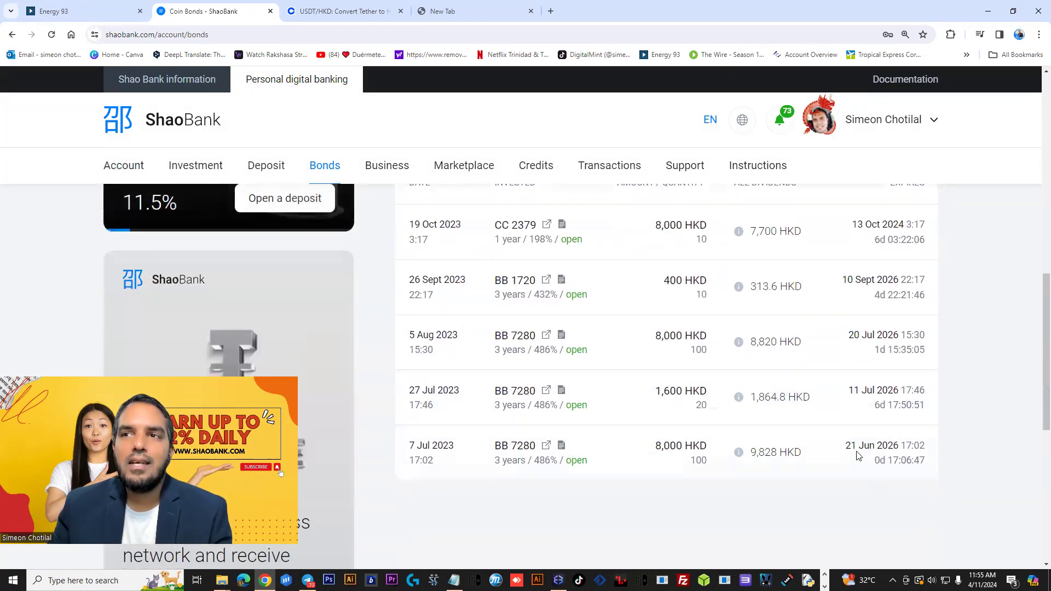
{"action": "left_click_drag", "start_coordinate": [848, 449], "coordinate": [901, 450]}
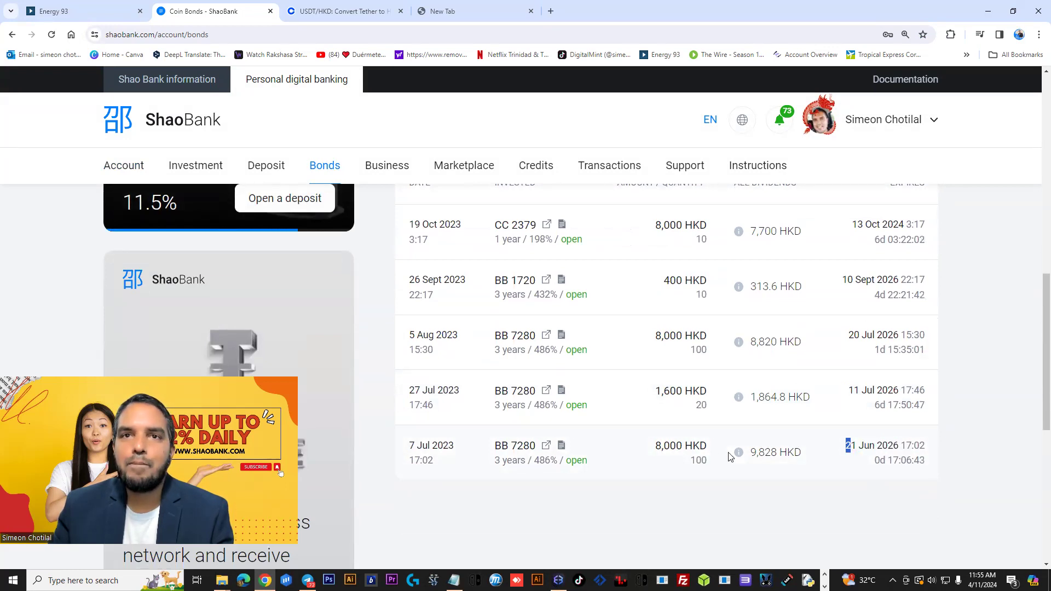
{"action": "left_click_drag", "start_coordinate": [408, 448], "coordinate": [458, 448]}
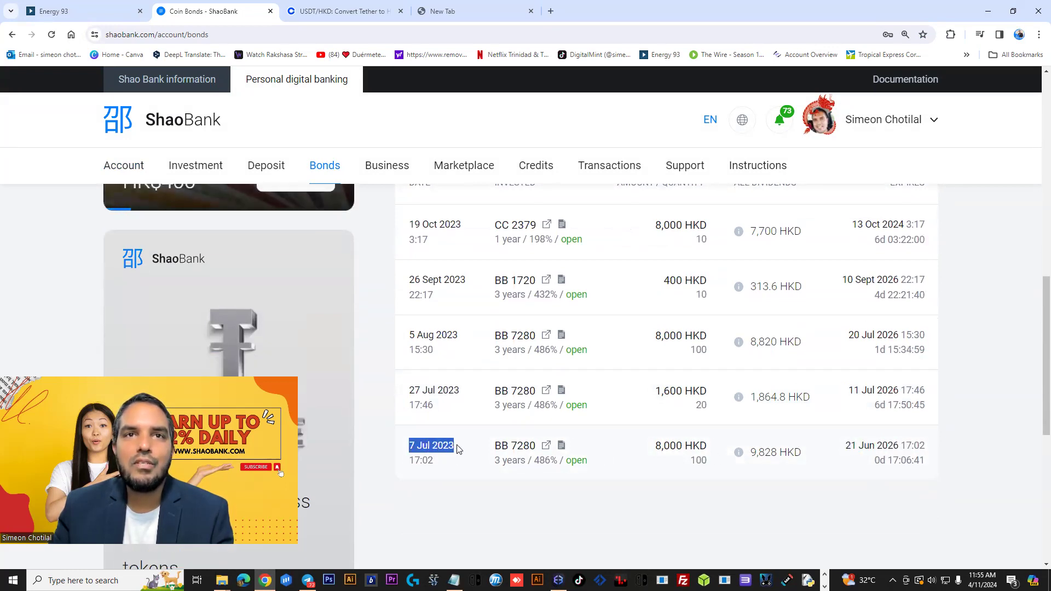
{"action": "left_click", "coordinate": [444, 453]}
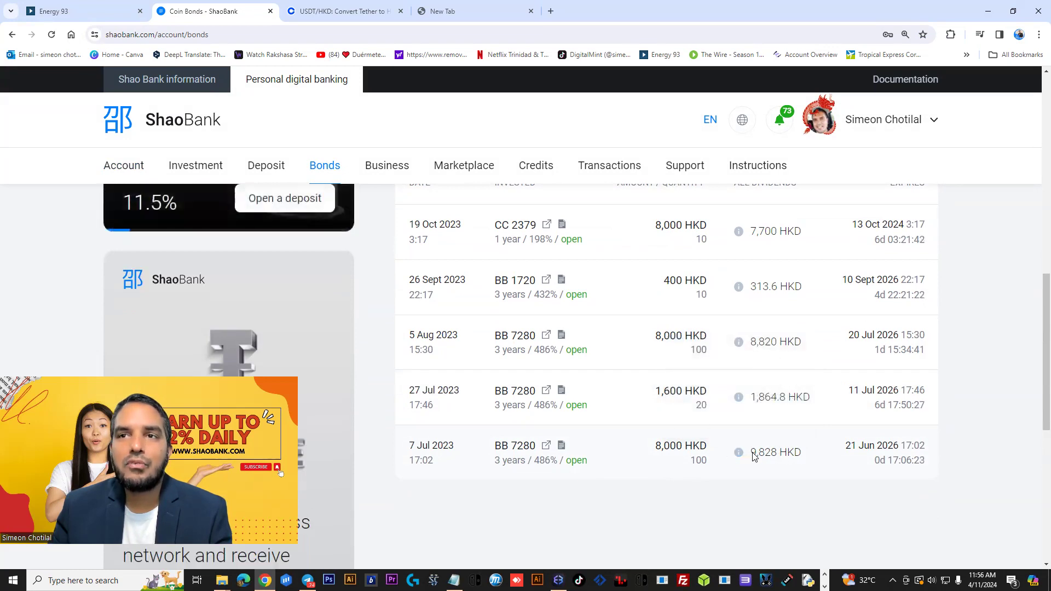
- Check the last bond's invested amount and its 9,828 dividends
{"action": "left_click_drag", "start_coordinate": [751, 455], "coordinate": [780, 462]}
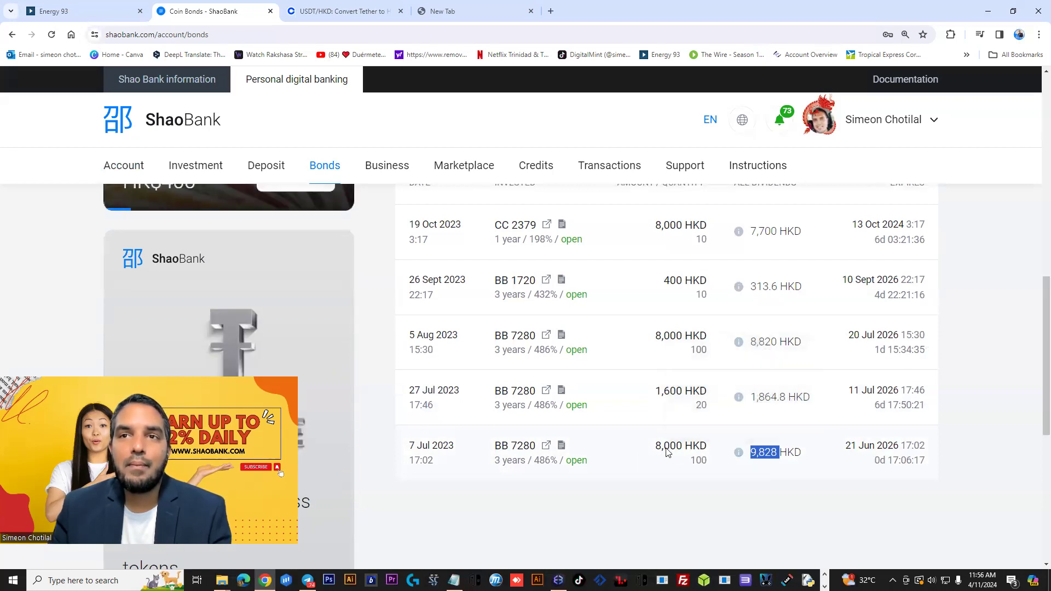
{"action": "left_click_drag", "start_coordinate": [661, 448], "coordinate": [682, 448]}
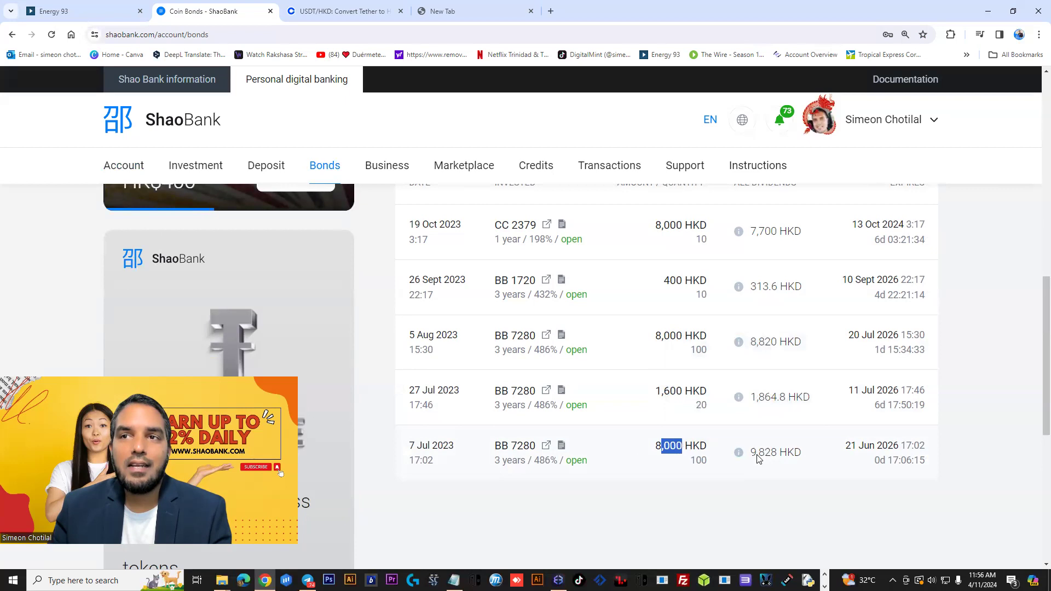
{"action": "left_click_drag", "start_coordinate": [750, 452], "coordinate": [777, 456]}
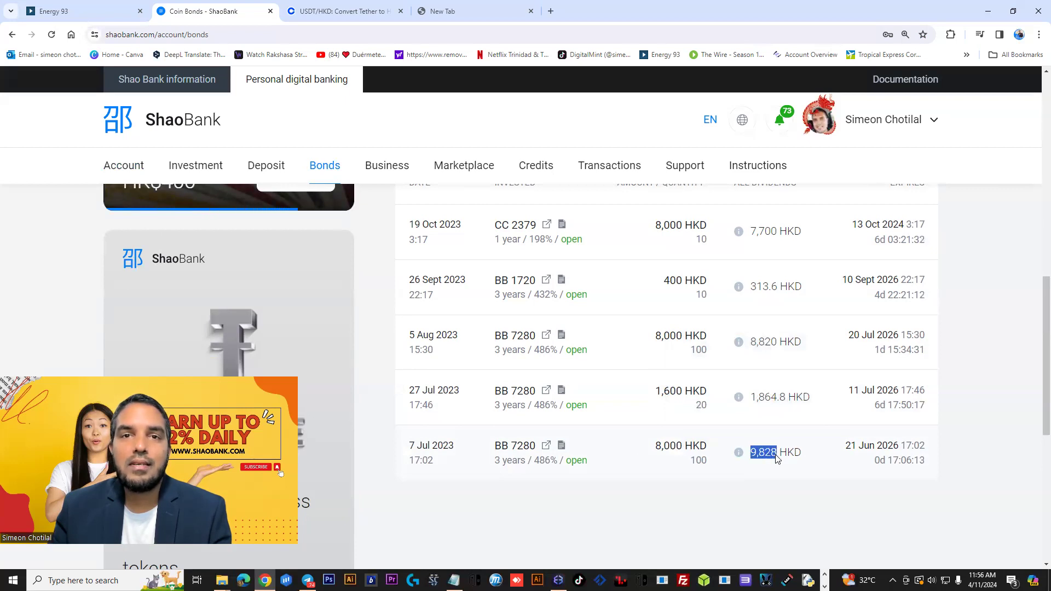
{"action": "scroll", "coordinate": [777, 458], "scroll_direction": "up", "scroll_amount": 6}
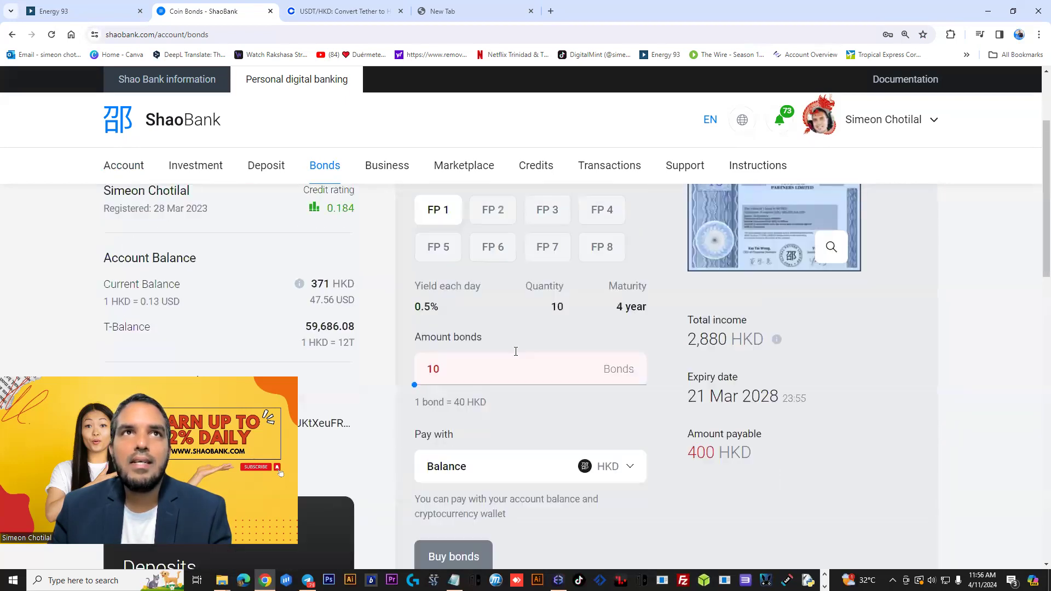
- On Investments, highlight the 26,000 HKD deposits and 28,526.4 HKD dividends received
{"action": "left_click", "coordinate": [204, 175]}
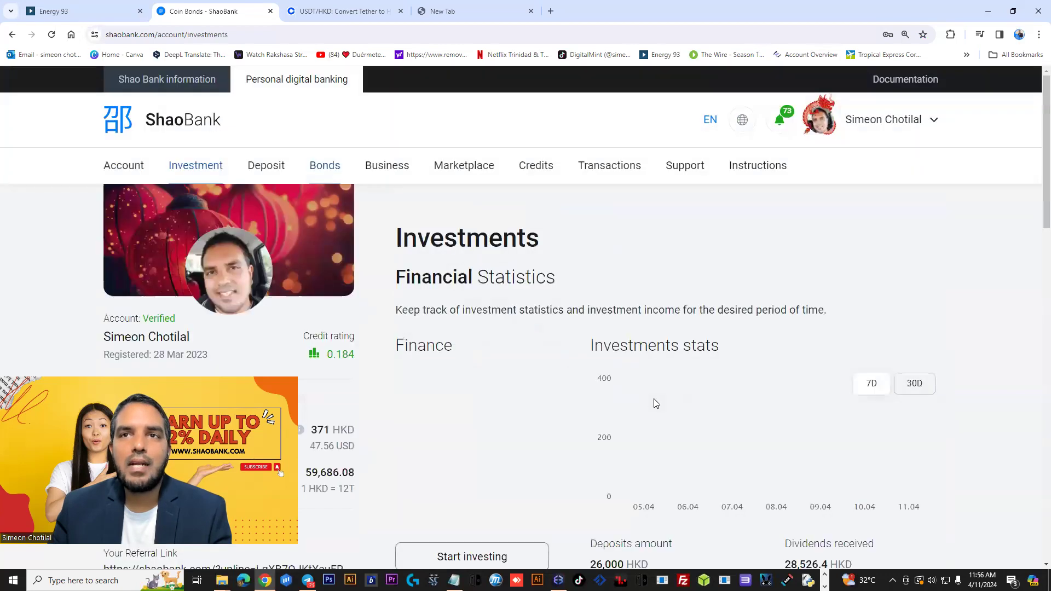
{"action": "scroll", "coordinate": [675, 420], "scroll_direction": "down", "scroll_amount": 2}
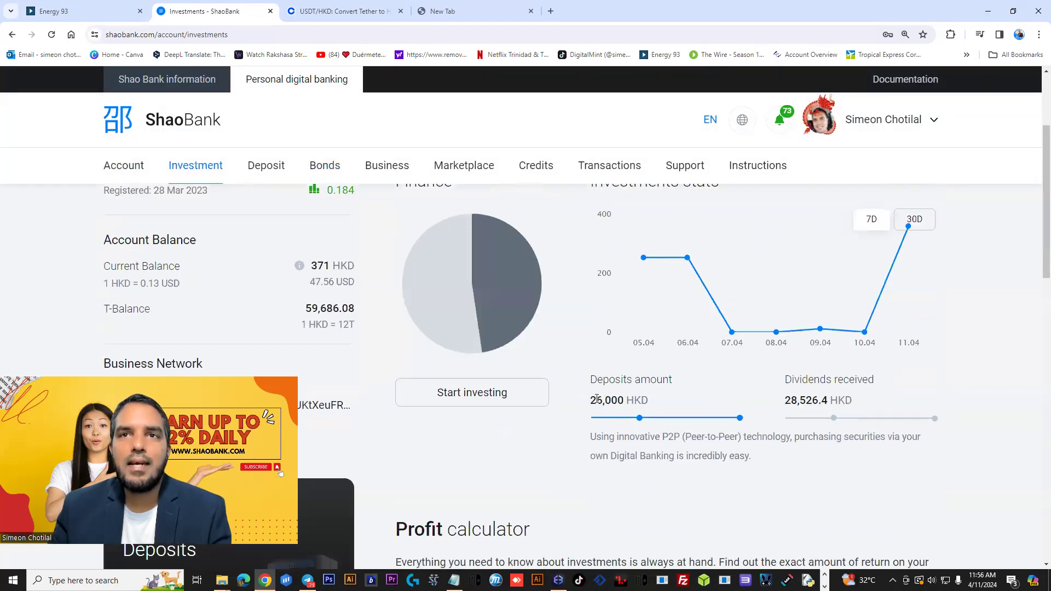
{"action": "left_click_drag", "start_coordinate": [593, 401], "coordinate": [646, 403]}
{"action": "left_click", "coordinate": [635, 406]}
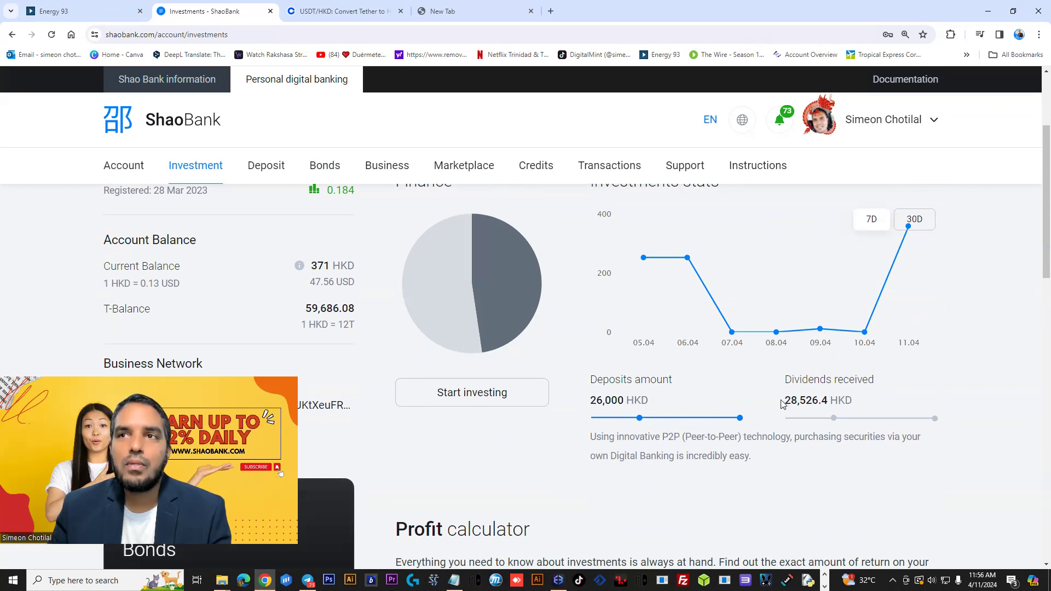
{"action": "left_click_drag", "start_coordinate": [782, 403], "coordinate": [850, 401]}
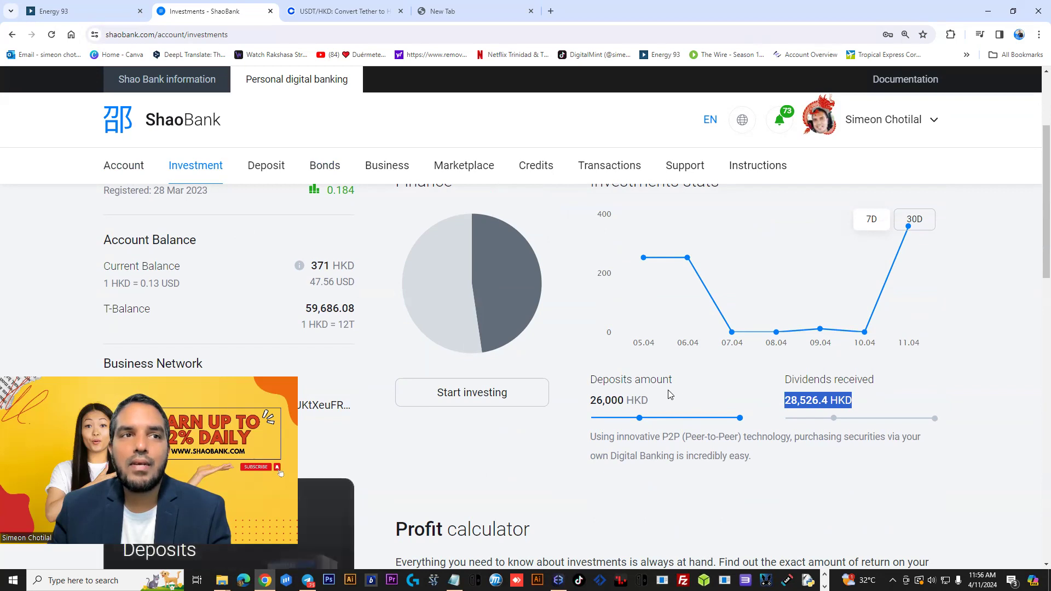
{"action": "left_click", "coordinate": [791, 406]}
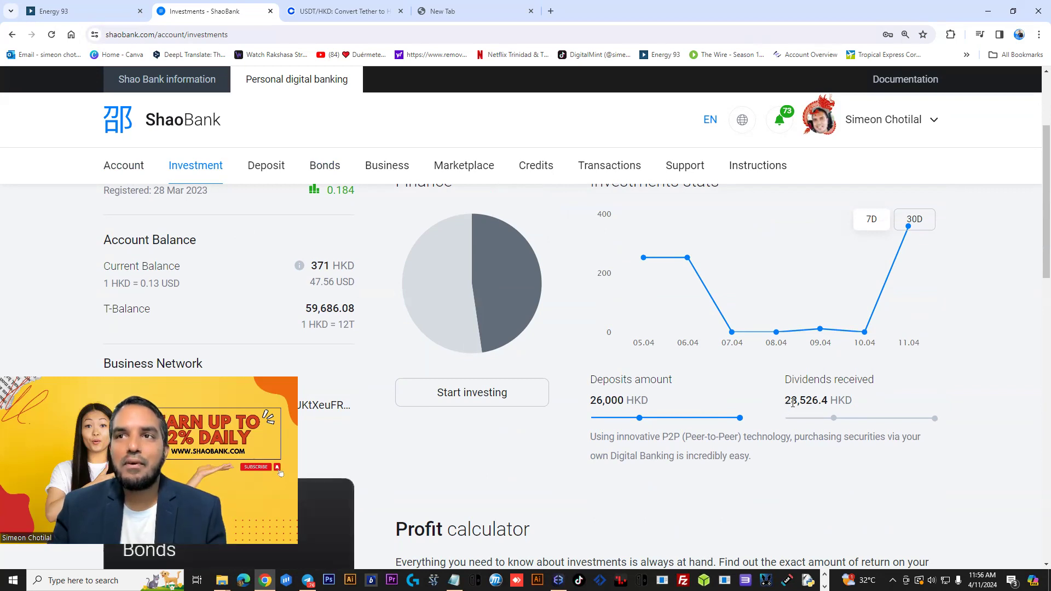
{"action": "left_click_drag", "start_coordinate": [785, 404], "coordinate": [849, 405]}
{"action": "left_click", "coordinate": [850, 406]}
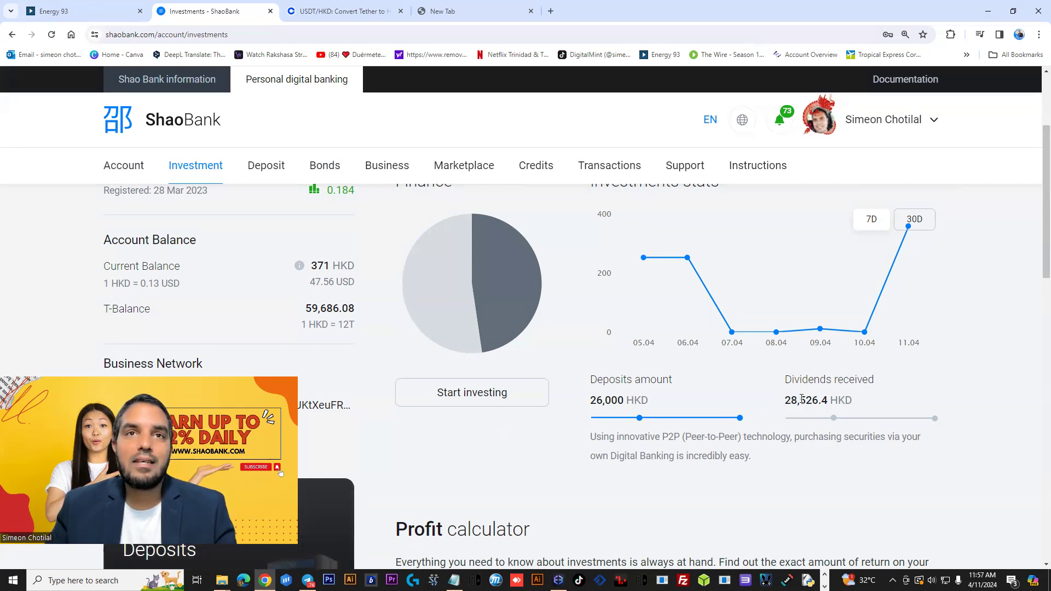
{"action": "left_click", "coordinate": [139, 172]}
{"action": "scroll", "coordinate": [603, 456], "scroll_direction": "down", "scroll_amount": 3}
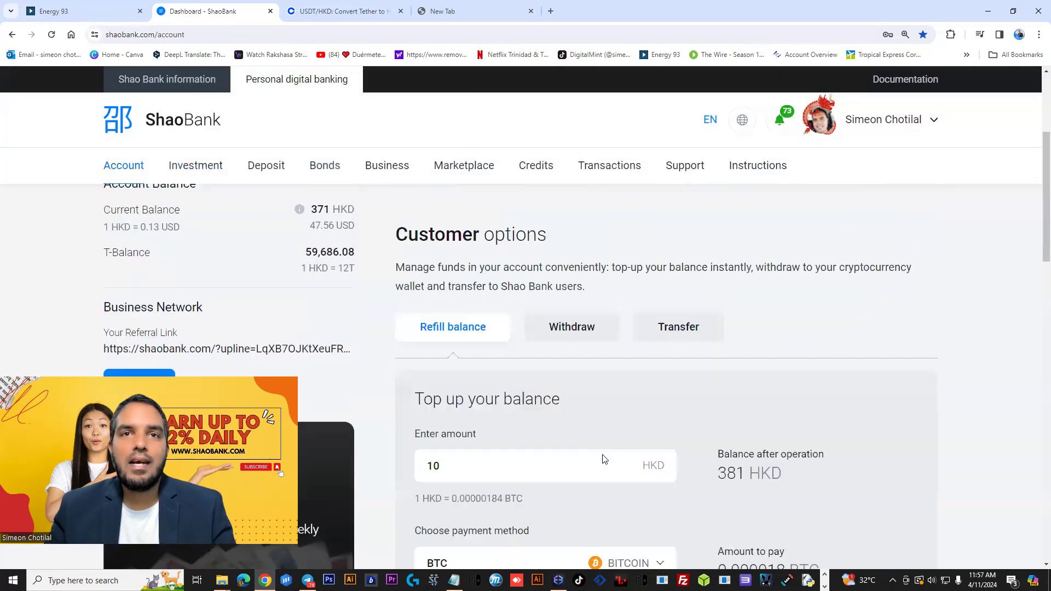
{"action": "scroll", "coordinate": [603, 459], "scroll_direction": "down", "scroll_amount": 2}
{"action": "scroll", "coordinate": [603, 457], "scroll_direction": "down", "scroll_amount": 1}
{"action": "scroll", "coordinate": [602, 458], "scroll_direction": "down", "scroll_amount": 2}
{"action": "scroll", "coordinate": [602, 457], "scroll_direction": "down", "scroll_amount": 1}
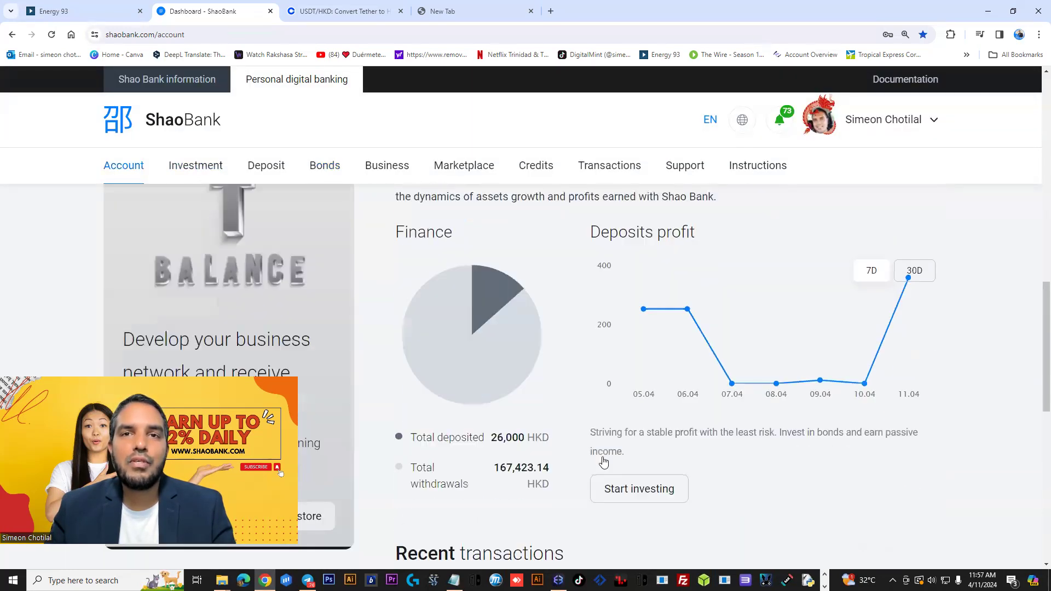
{"action": "scroll", "coordinate": [602, 460], "scroll_direction": "down", "scroll_amount": 1}
{"action": "scroll", "coordinate": [495, 386], "scroll_direction": "down", "scroll_amount": 1}
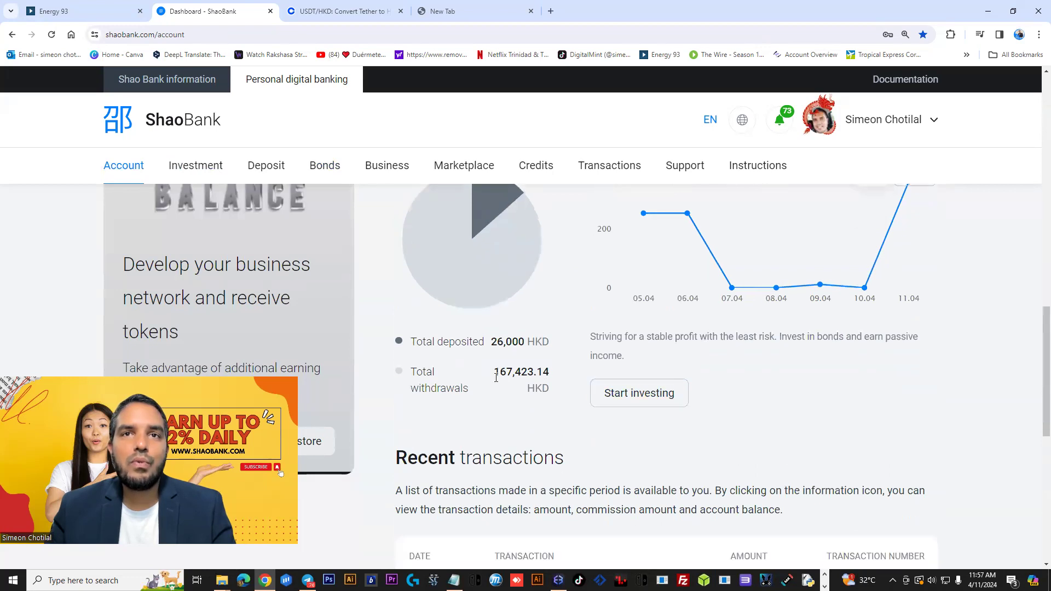
{"action": "left_click_drag", "start_coordinate": [494, 374], "coordinate": [553, 376]}
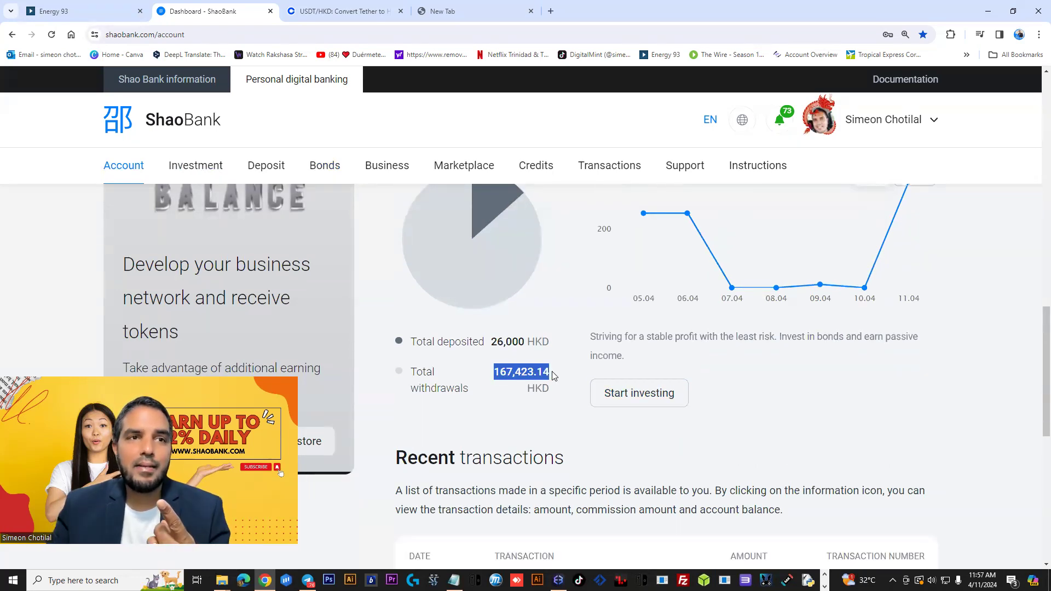
{"action": "scroll", "coordinate": [553, 375], "scroll_direction": "up", "scroll_amount": 1}
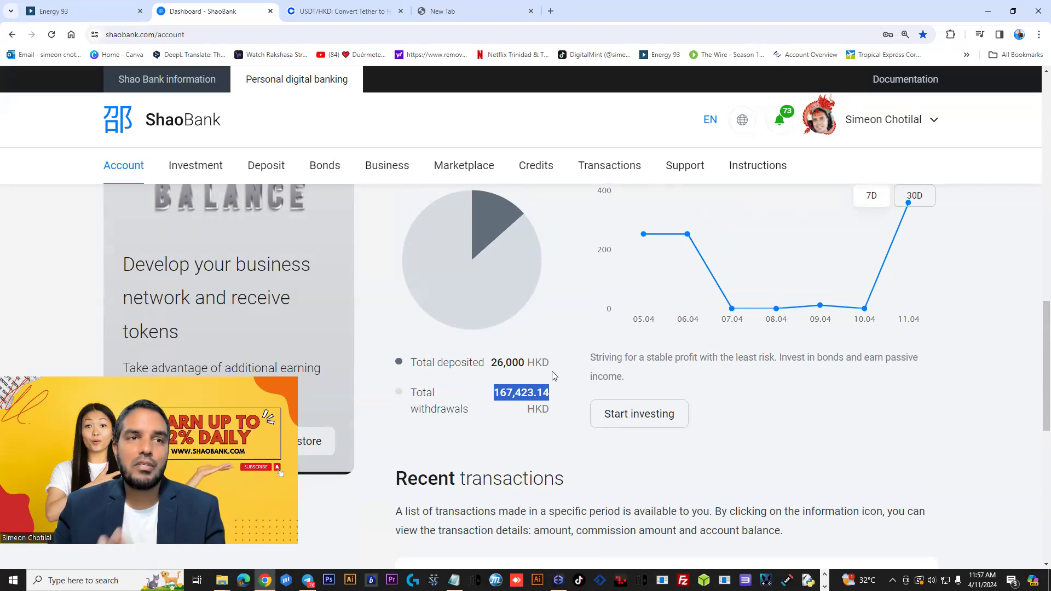
{"action": "scroll", "coordinate": [543, 378], "scroll_direction": "down", "scroll_amount": 1}
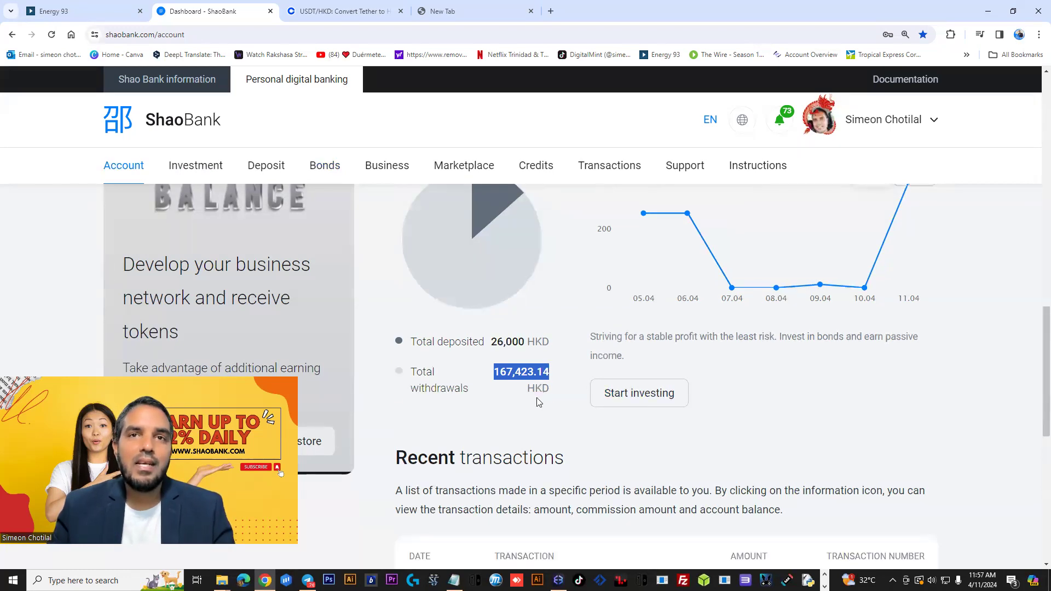
{"action": "left_click", "coordinate": [529, 378]}
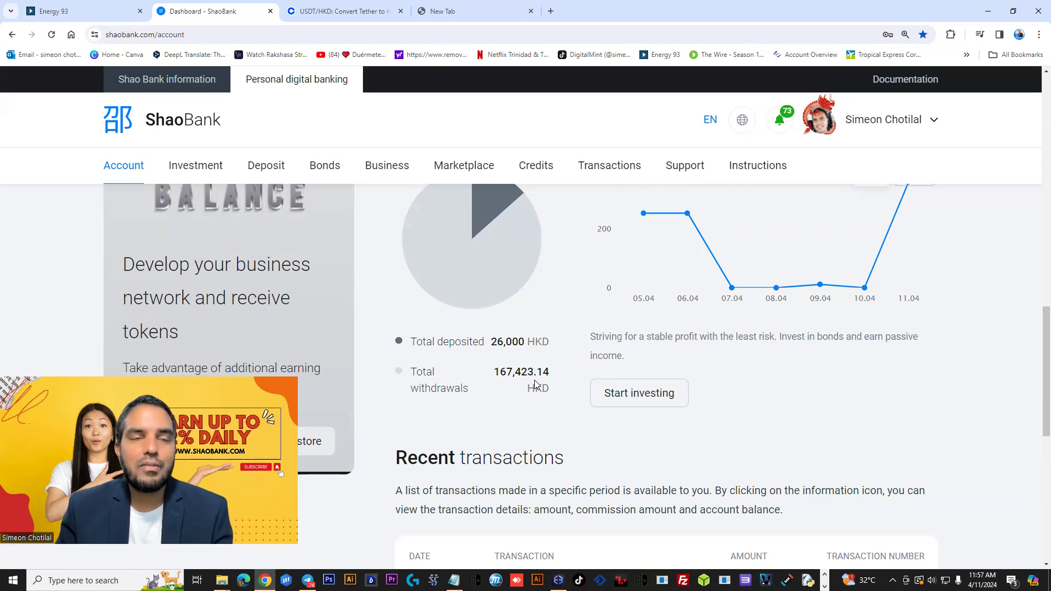
{"action": "scroll", "coordinate": [535, 381], "scroll_direction": "up", "scroll_amount": 1}
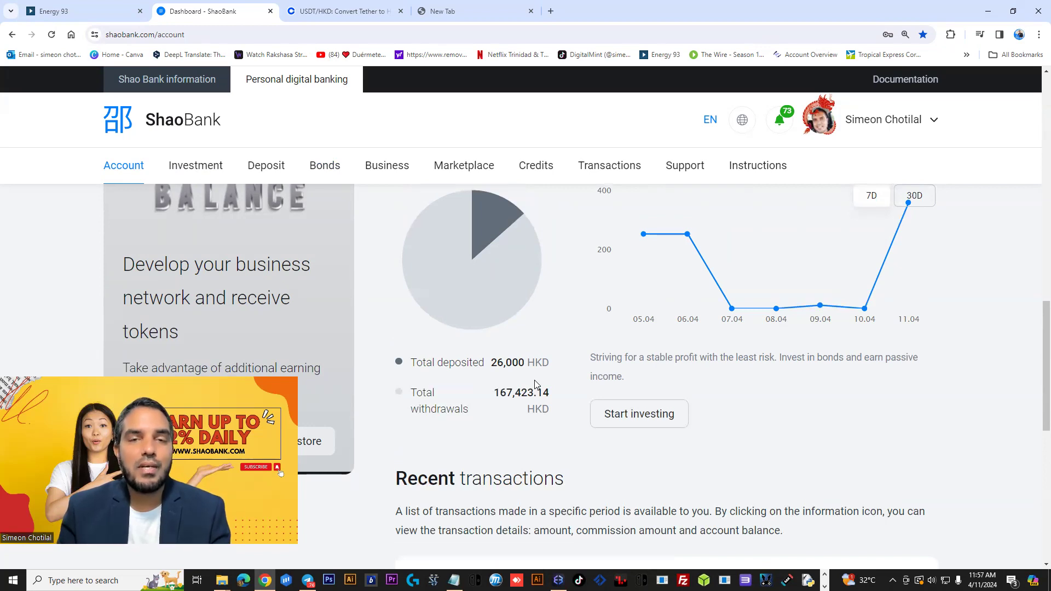
{"action": "scroll", "coordinate": [535, 383], "scroll_direction": "down", "scroll_amount": 1}
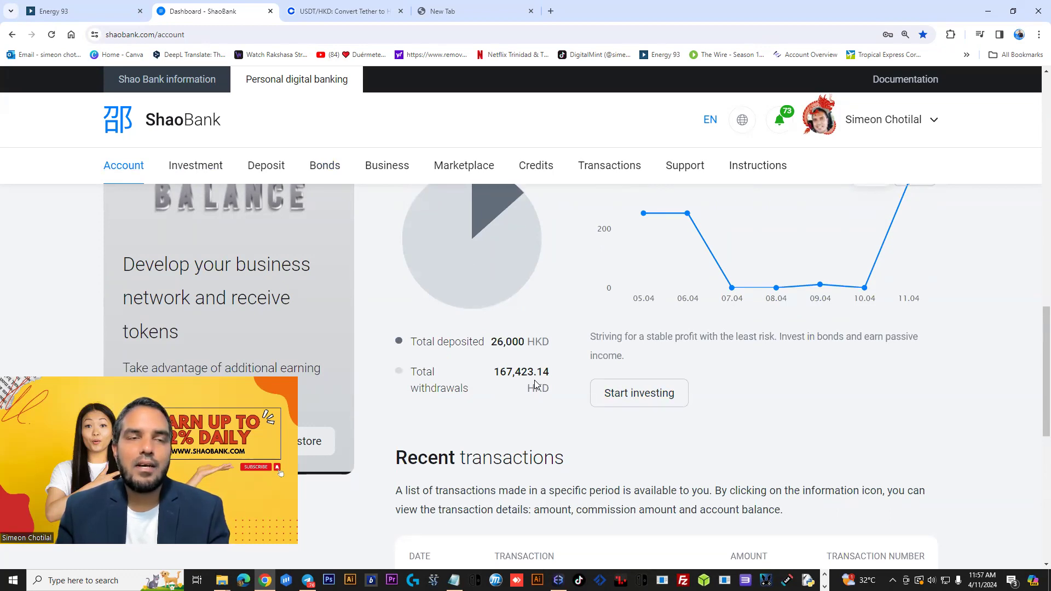
{"action": "scroll", "coordinate": [535, 384], "scroll_direction": "up", "scroll_amount": 1}
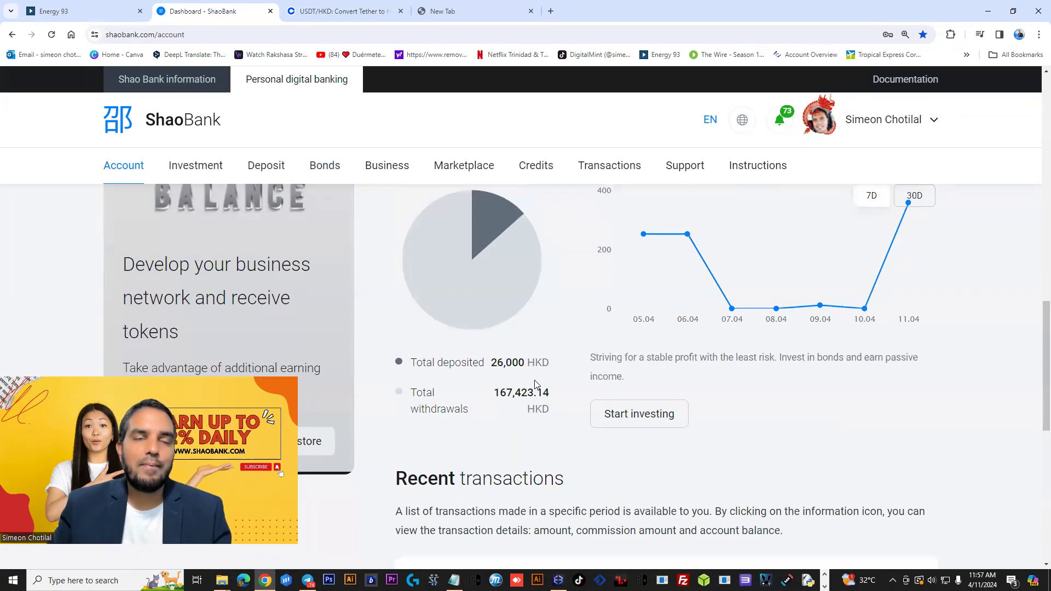
{"action": "scroll", "coordinate": [535, 383], "scroll_direction": "down", "scroll_amount": 1}
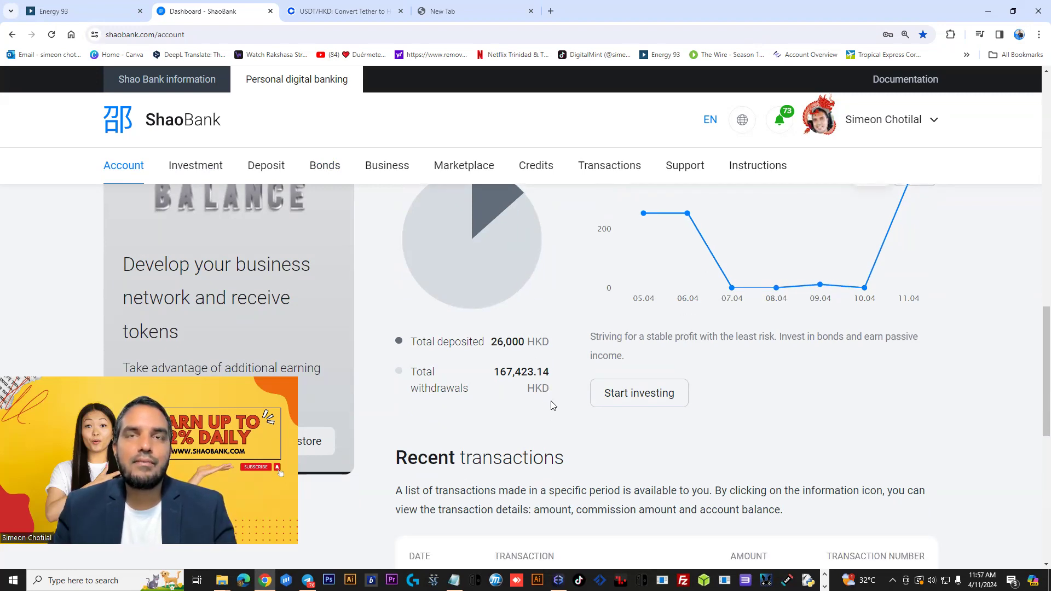
{"action": "scroll", "coordinate": [553, 430], "scroll_direction": "up", "scroll_amount": 1}
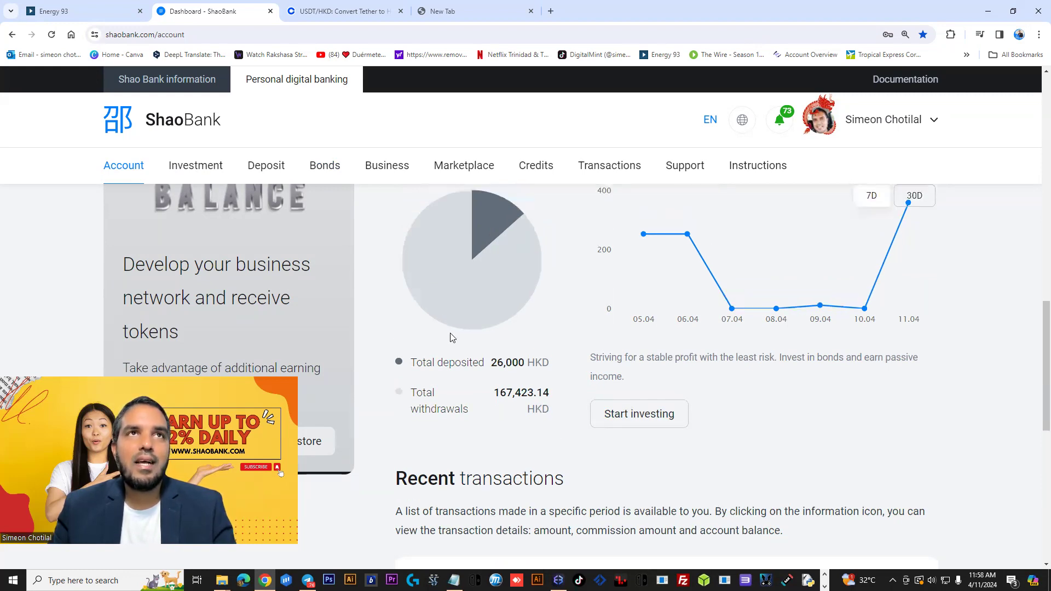
- Compare the 167,423.14 HKD withdrawals total with 21,369.42 USDT on the Coinbase converter
{"action": "left_click_drag", "start_coordinate": [494, 393], "coordinate": [549, 395]}
{"action": "left_click", "coordinate": [337, 11]}
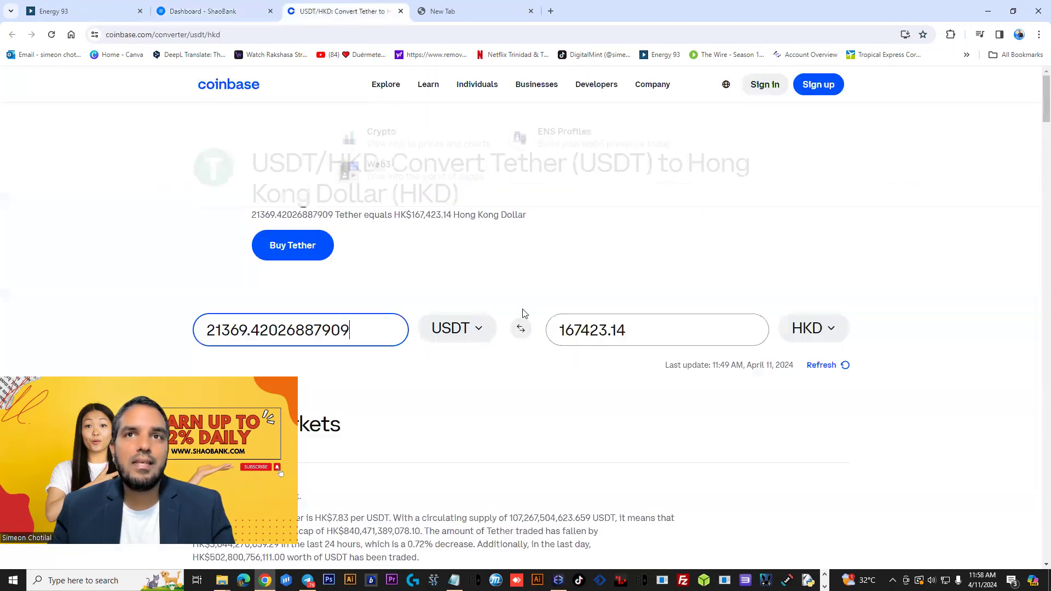
{"action": "left_click_drag", "start_coordinate": [208, 329], "coordinate": [253, 329]}
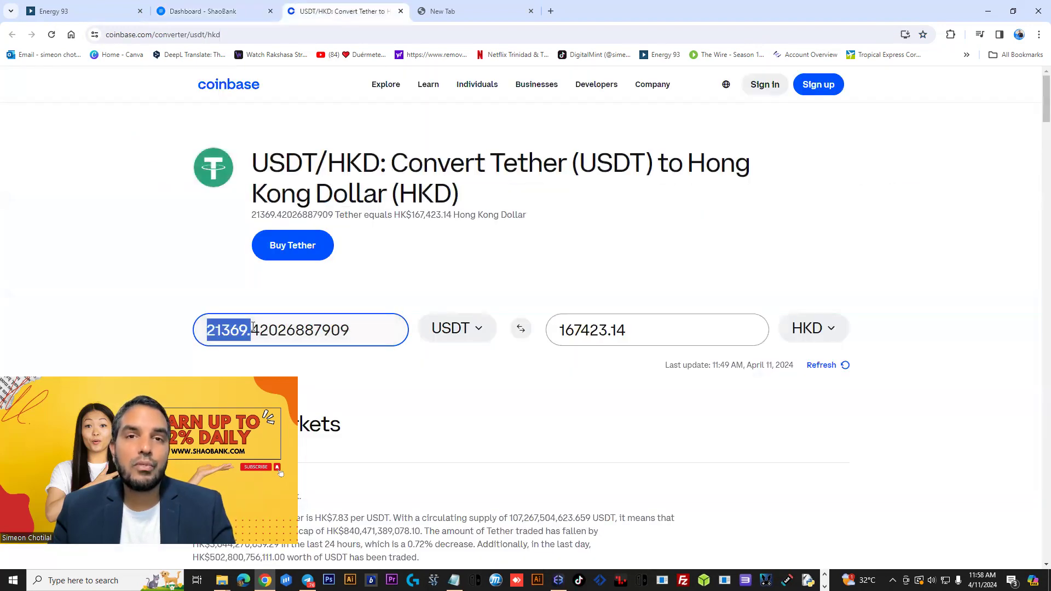
{"action": "left_click", "coordinate": [268, 329]}
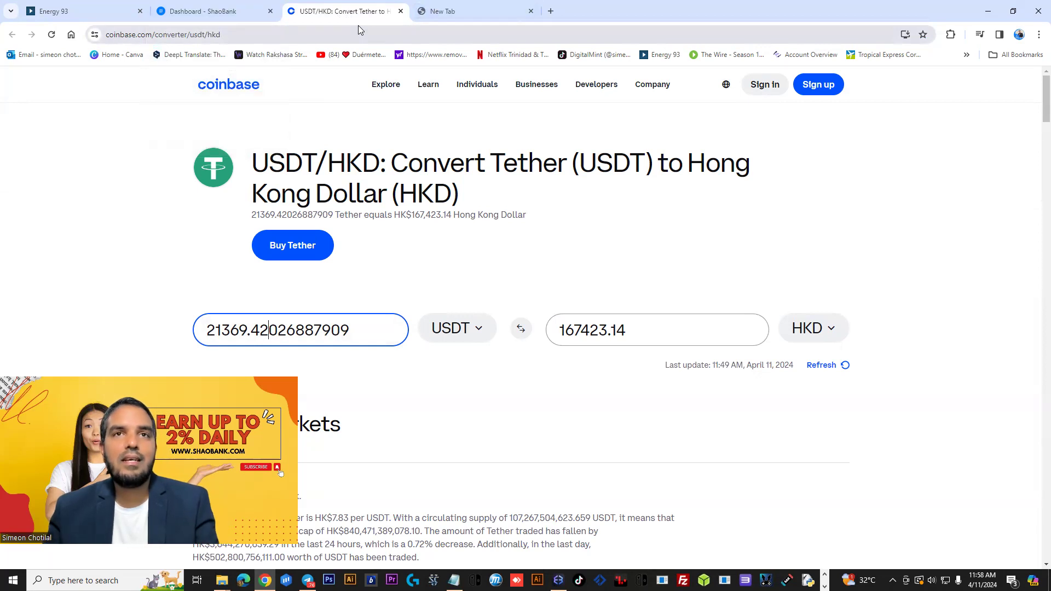
{"action": "key", "text": "alt+Tab"}
{"action": "key", "text": "alt+Tab"}
{"action": "key", "text": "alt+Tab"}
{"action": "key", "text": "alt+Tab"}
{"action": "key", "text": "alt+Tab"}
{"action": "key", "text": "Escape"}
{"action": "key", "text": "alt+Tab"}
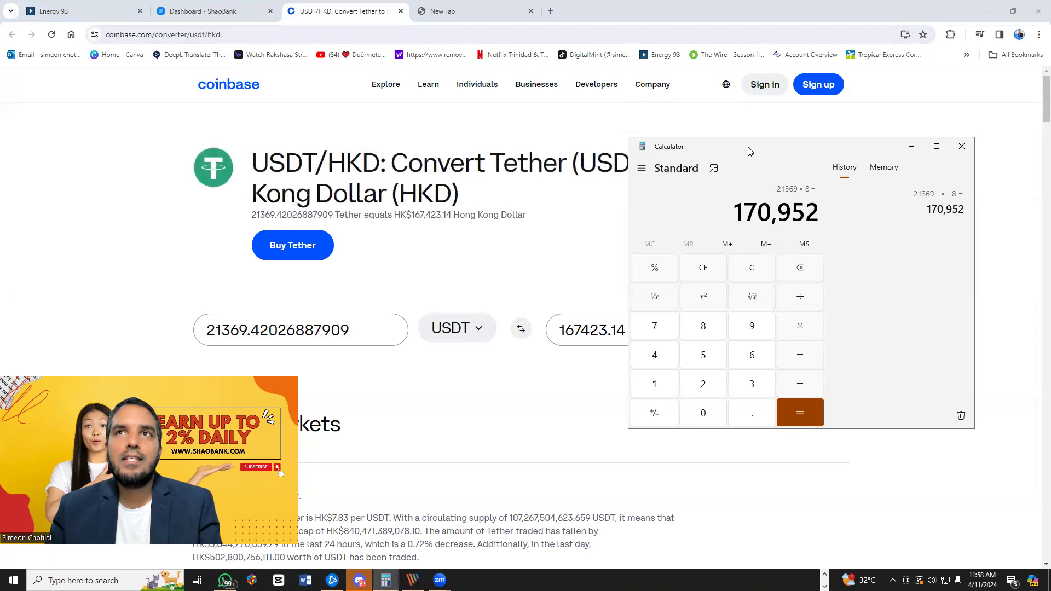
{"action": "left_click_drag", "start_coordinate": [746, 154], "coordinate": [621, 218]}
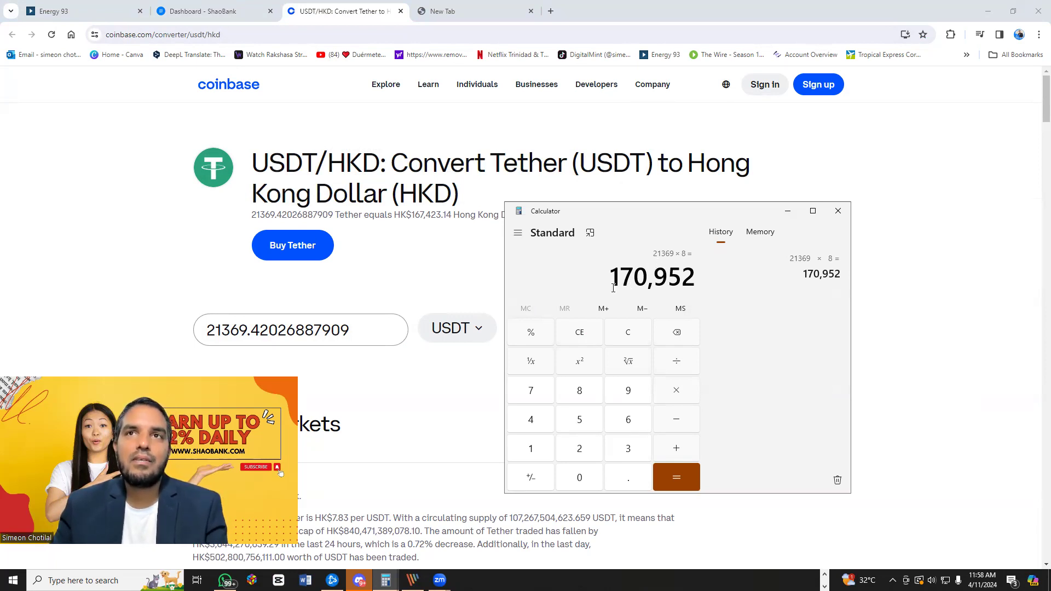
{"action": "left_click_drag", "start_coordinate": [614, 283], "coordinate": [644, 284]}
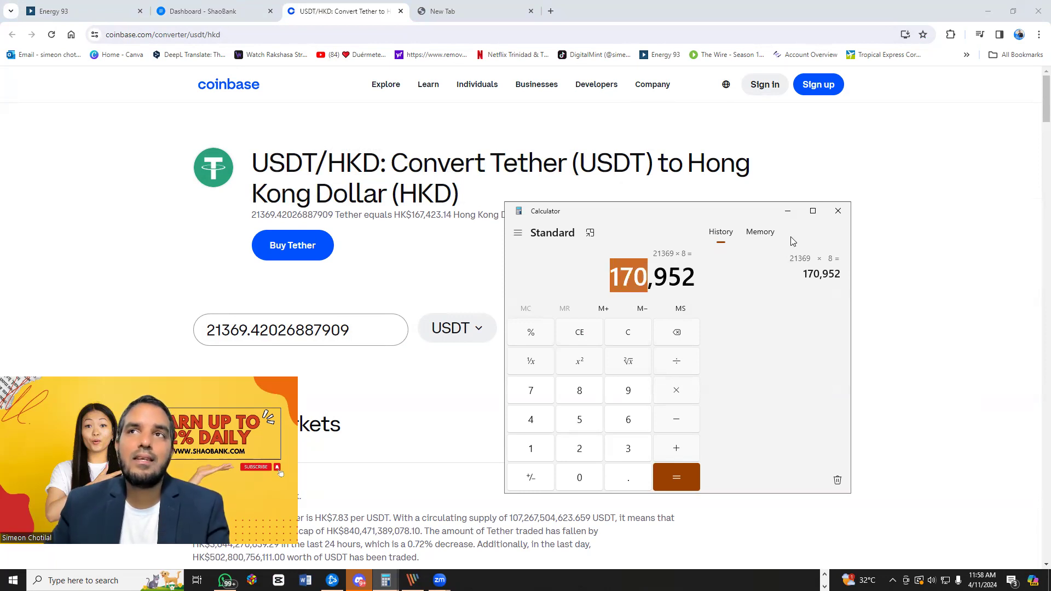
{"action": "left_click", "coordinate": [787, 211]}
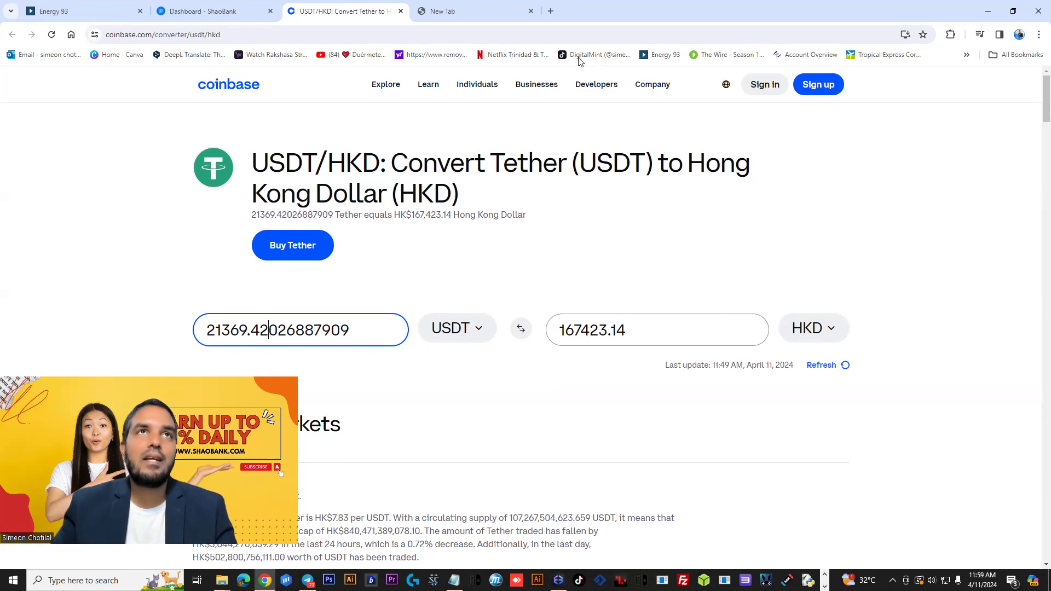
- Return to the Dashboard tab and clear the highlight on the 167,423.14 HKD withdrawals total
{"action": "left_click", "coordinate": [206, 11]}
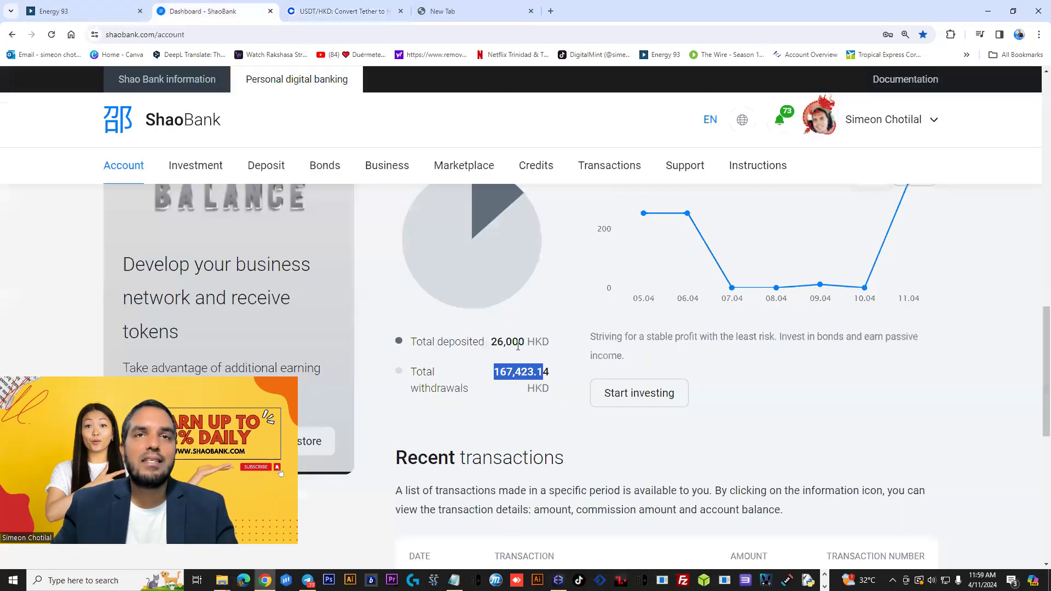
{"action": "left_click", "coordinate": [546, 372]}
{"action": "scroll", "coordinate": [545, 372], "scroll_direction": "up", "scroll_amount": 1}
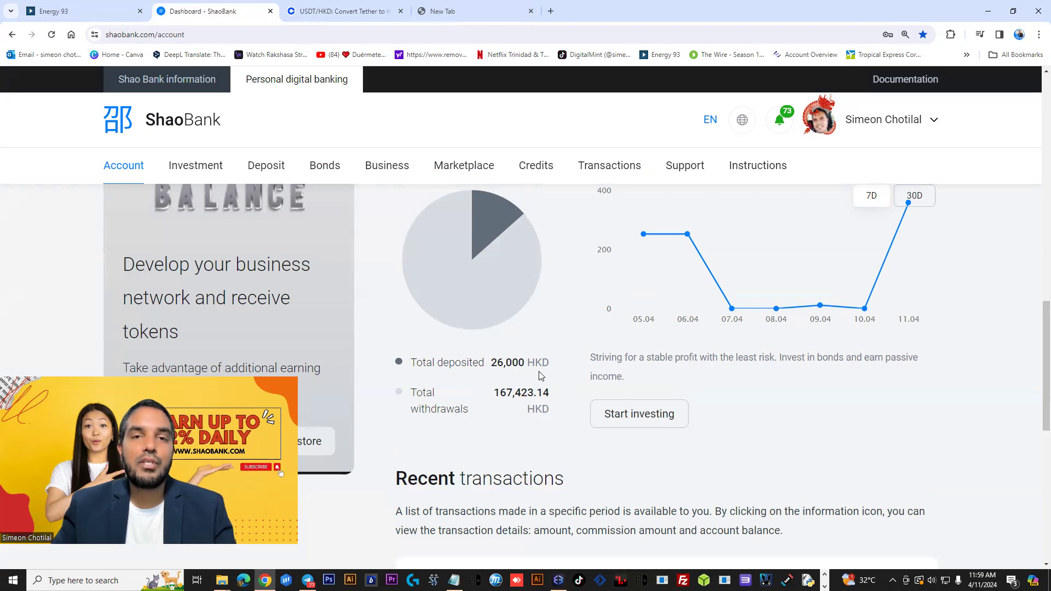
{"action": "scroll", "coordinate": [539, 376], "scroll_direction": "down", "scroll_amount": 1}
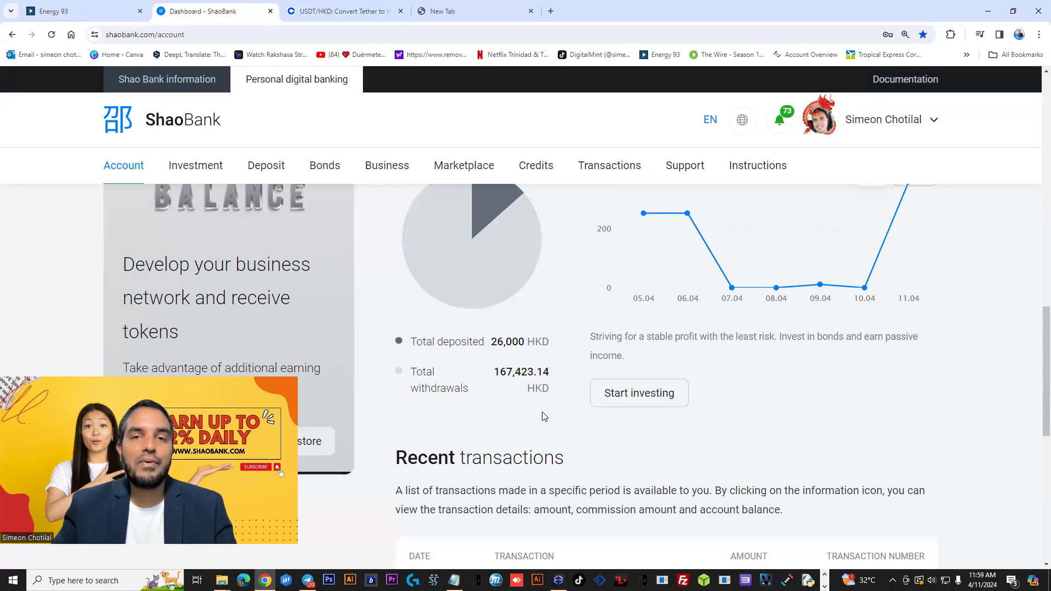
{"action": "scroll", "coordinate": [542, 416], "scroll_direction": "up", "scroll_amount": 1}
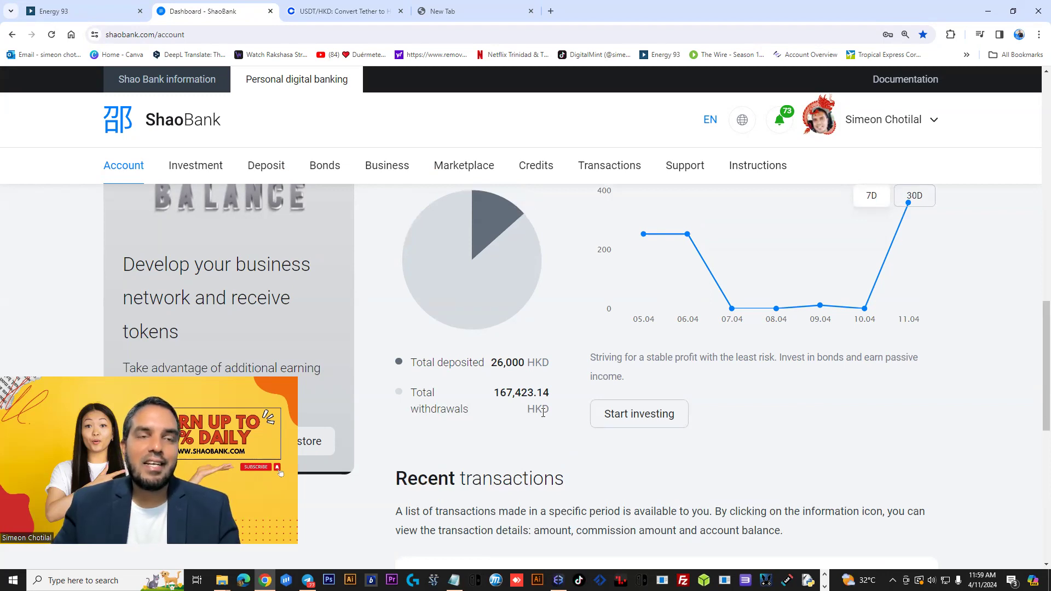
{"action": "scroll", "coordinate": [547, 418], "scroll_direction": "down", "scroll_amount": 1}
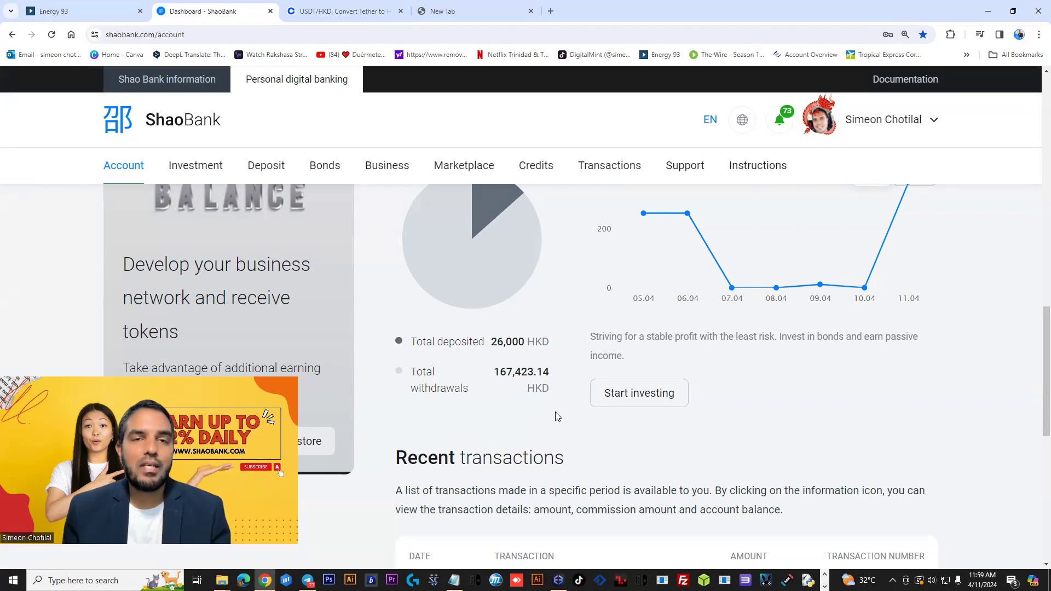
{"action": "scroll", "coordinate": [555, 416], "scroll_direction": "up", "scroll_amount": 1}
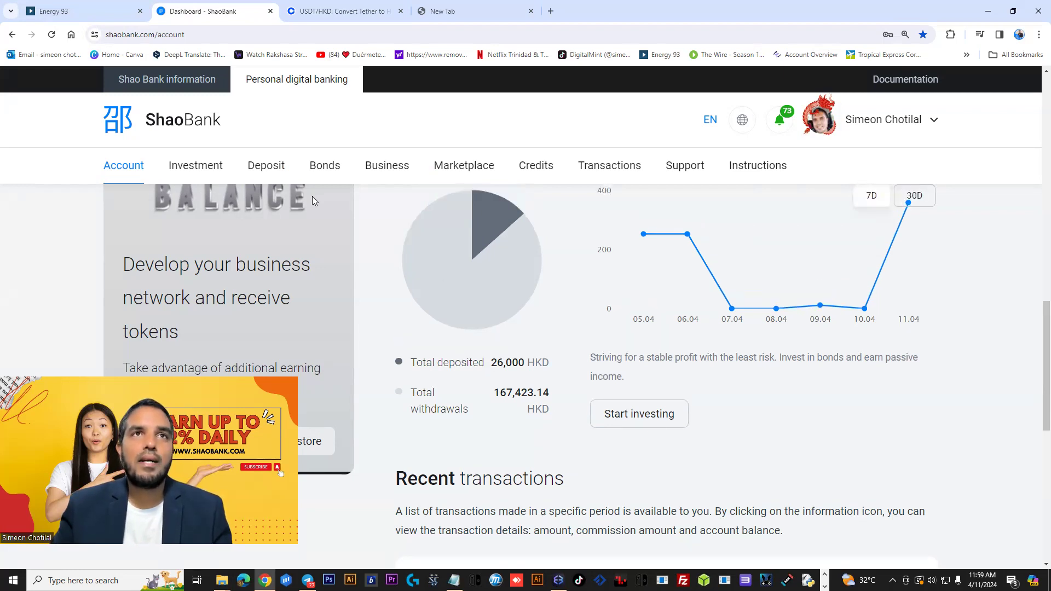
- On Bonds, check the payment options, keeping Balance, then highlight 400 HKD payable and 0.5% yield
{"action": "left_click", "coordinate": [326, 178]}
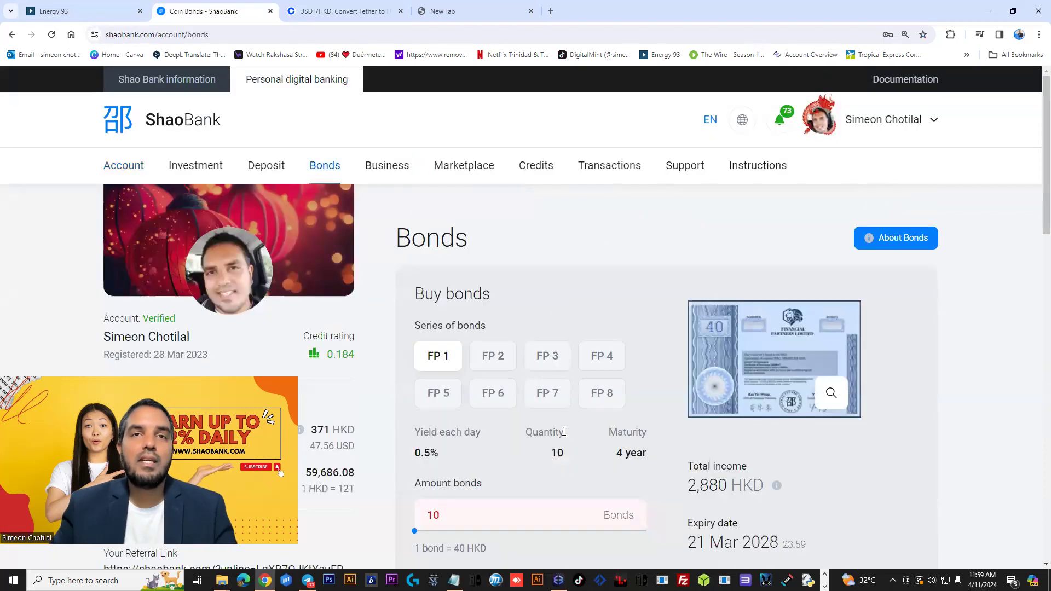
{"action": "scroll", "coordinate": [561, 435], "scroll_direction": "down", "scroll_amount": 2}
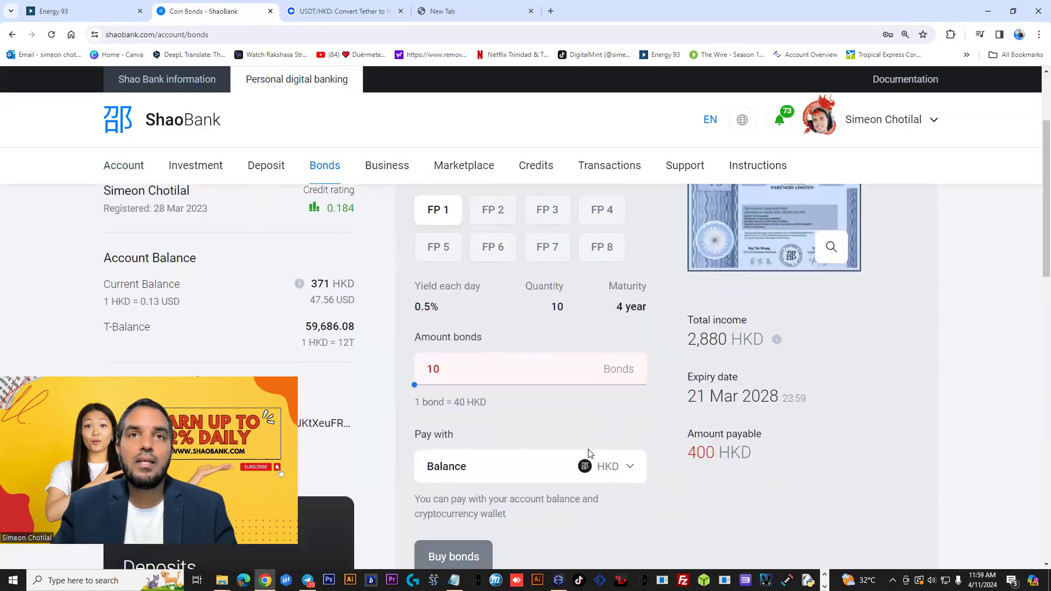
{"action": "scroll", "coordinate": [556, 434], "scroll_direction": "down", "scroll_amount": 2}
{"action": "left_click", "coordinate": [621, 345]}
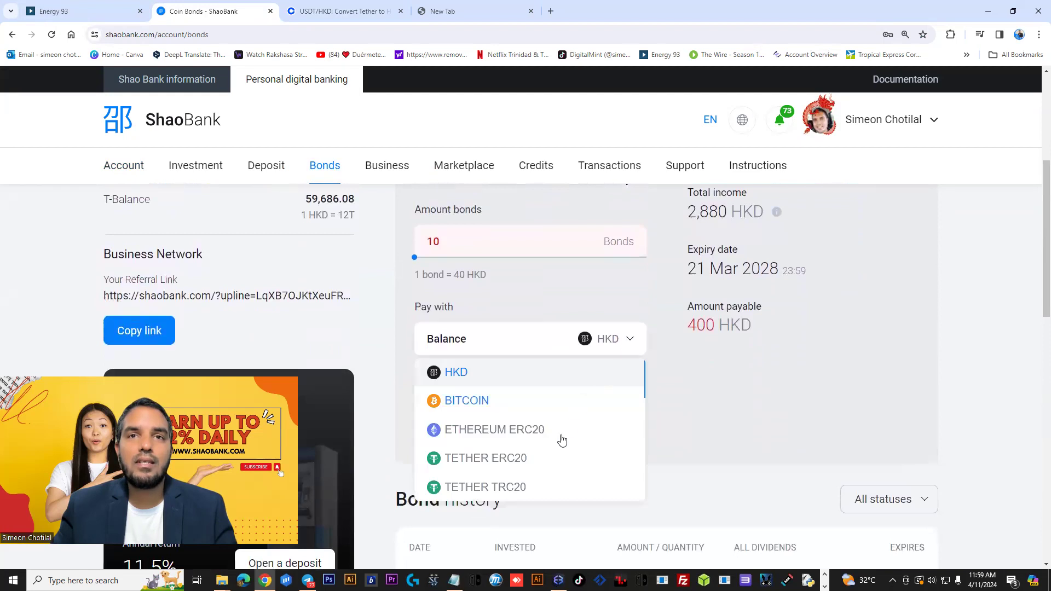
{"action": "scroll", "coordinate": [555, 453], "scroll_direction": "down", "scroll_amount": 1}
{"action": "left_click", "coordinate": [695, 437]}
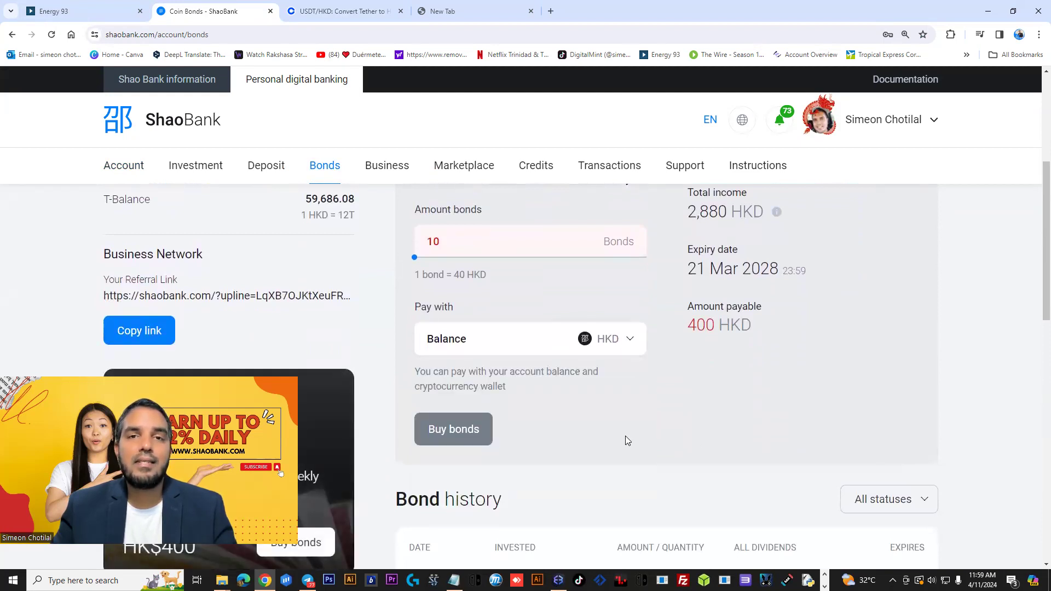
{"action": "scroll", "coordinate": [625, 440], "scroll_direction": "up", "scroll_amount": 2}
{"action": "scroll", "coordinate": [591, 410], "scroll_direction": "up", "scroll_amount": 1}
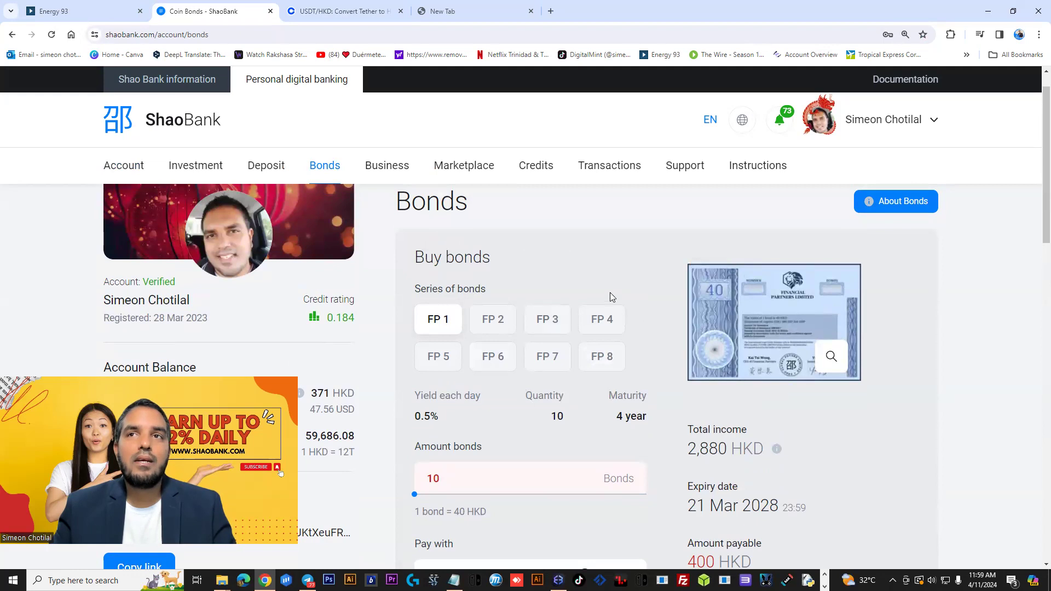
{"action": "scroll", "coordinate": [608, 381], "scroll_direction": "down", "scroll_amount": 1}
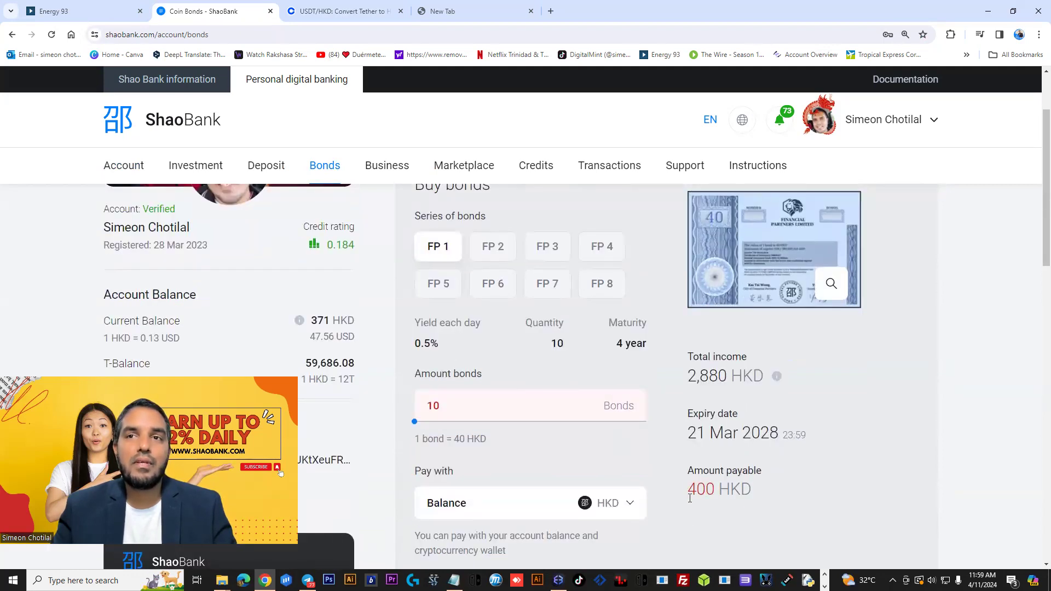
{"action": "left_click_drag", "start_coordinate": [690, 493], "coordinate": [730, 492]}
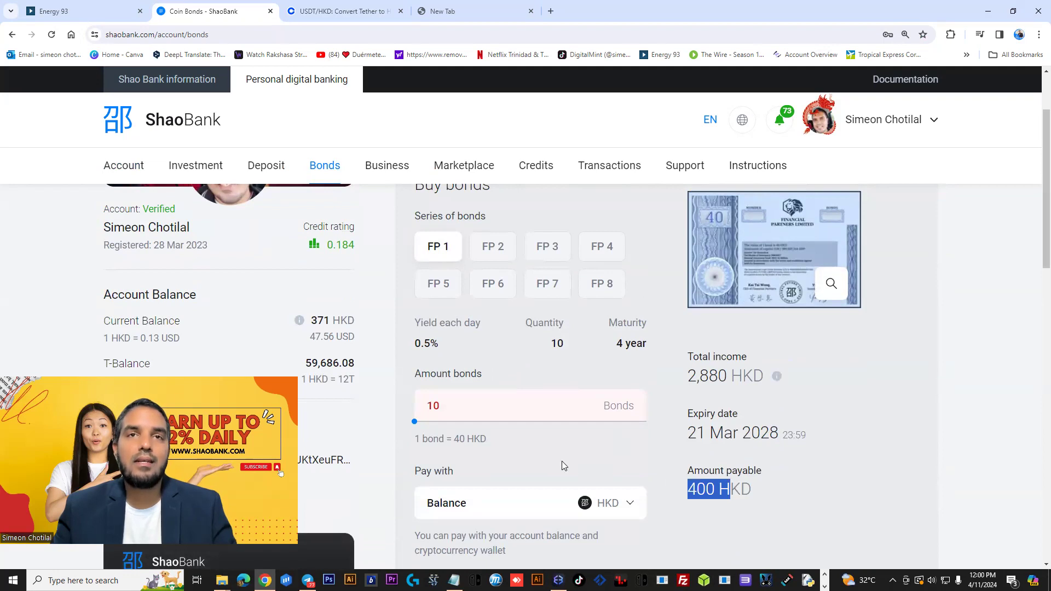
{"action": "double_click", "coordinate": [556, 399]}
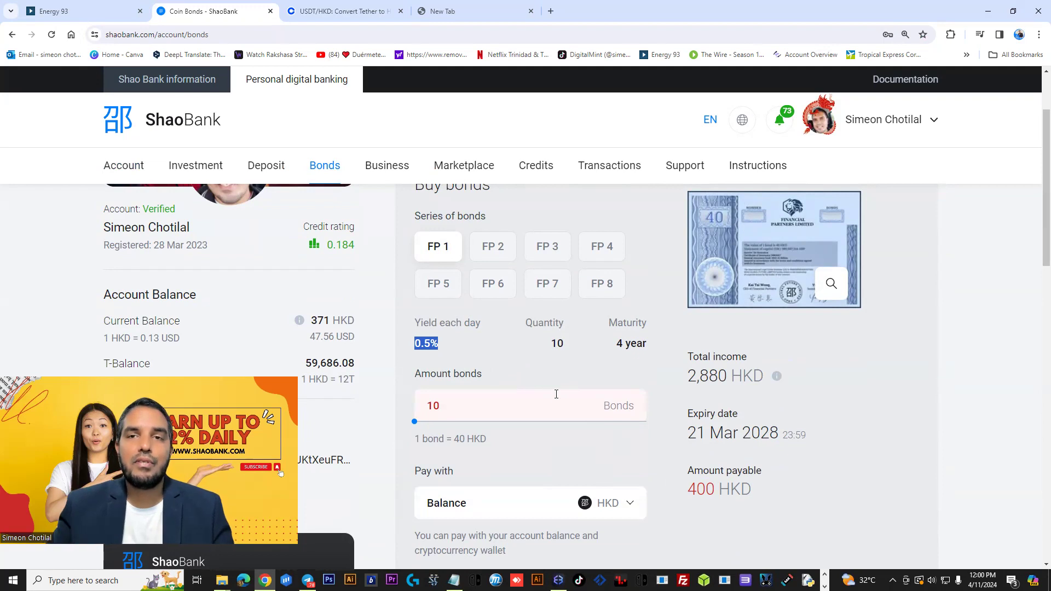
{"action": "left_click", "coordinate": [280, 474]}
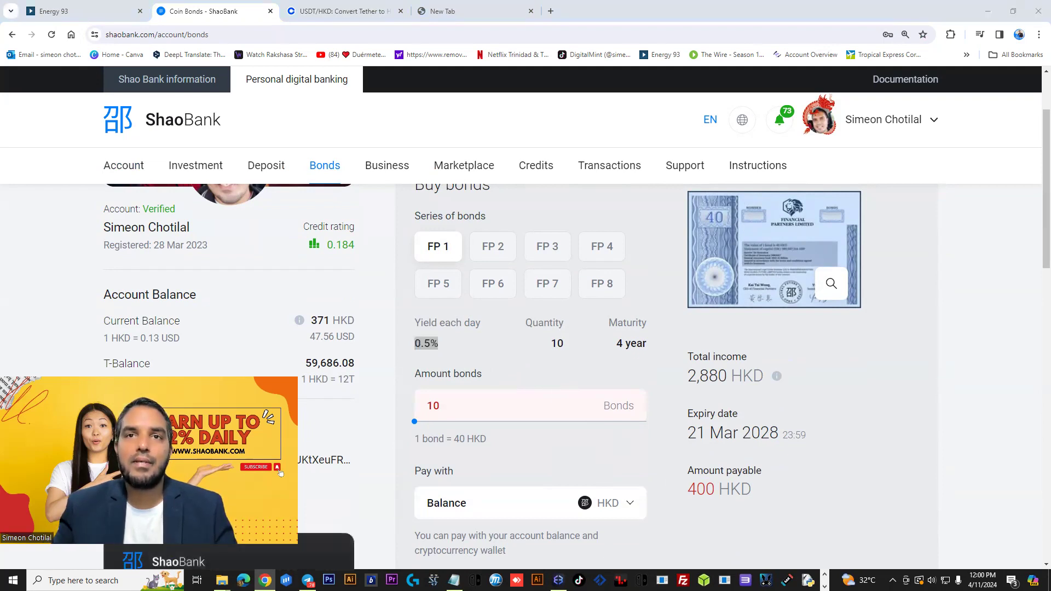